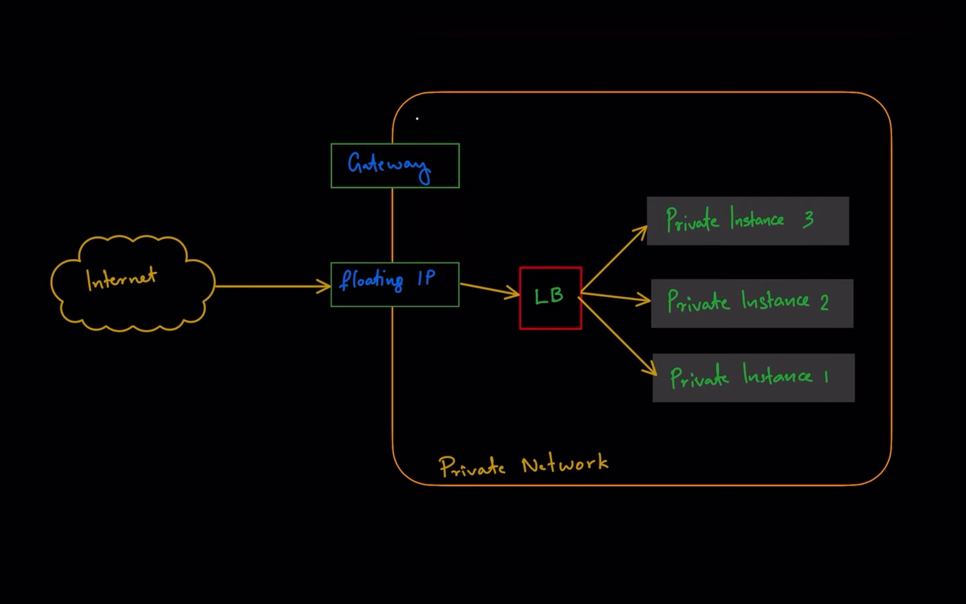
pyautogui.moveTo(418, 119)
pyautogui.mouseDown()
pyautogui.moveTo(303, 130)
pyautogui.moveTo(365, 216)
pyautogui.moveTo(497, 149)
pyautogui.moveTo(371, 114)
pyautogui.mouseUp()
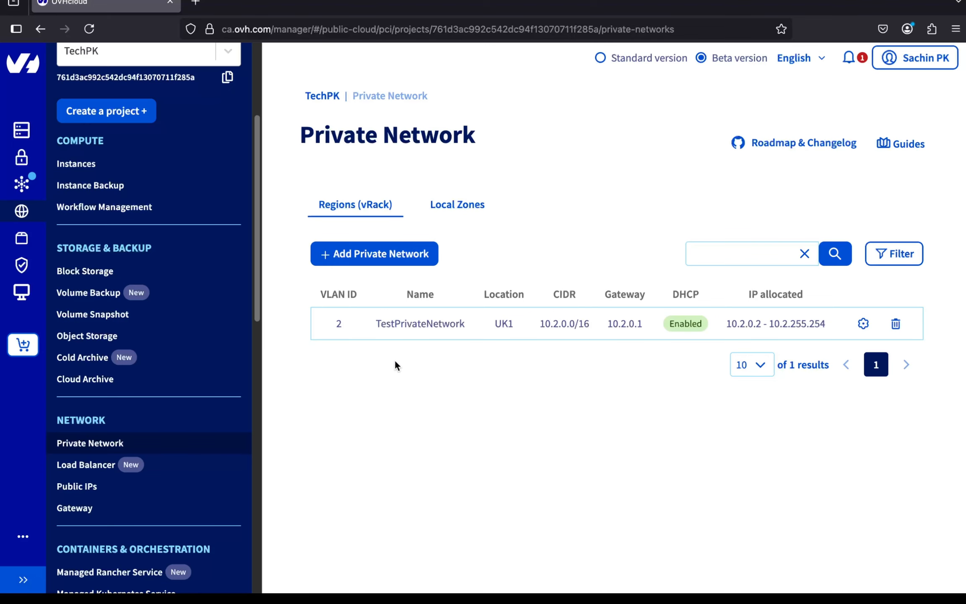
# Step: Open the project's Gateway section and start creating a new gateway
pyautogui.scroll(-2, 206, 456)
pyautogui.scroll(-2, 205, 456)
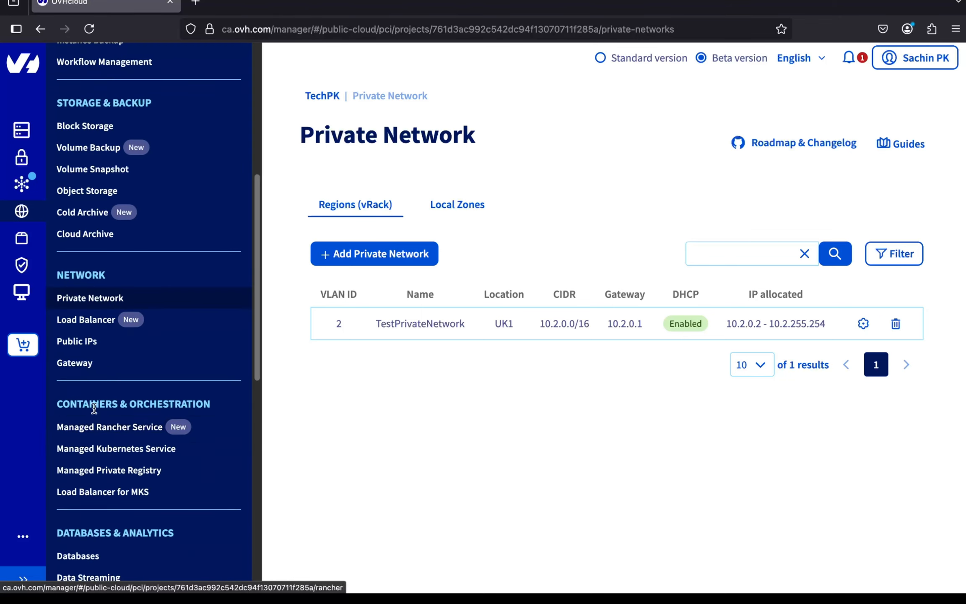
pyautogui.click(83, 368)
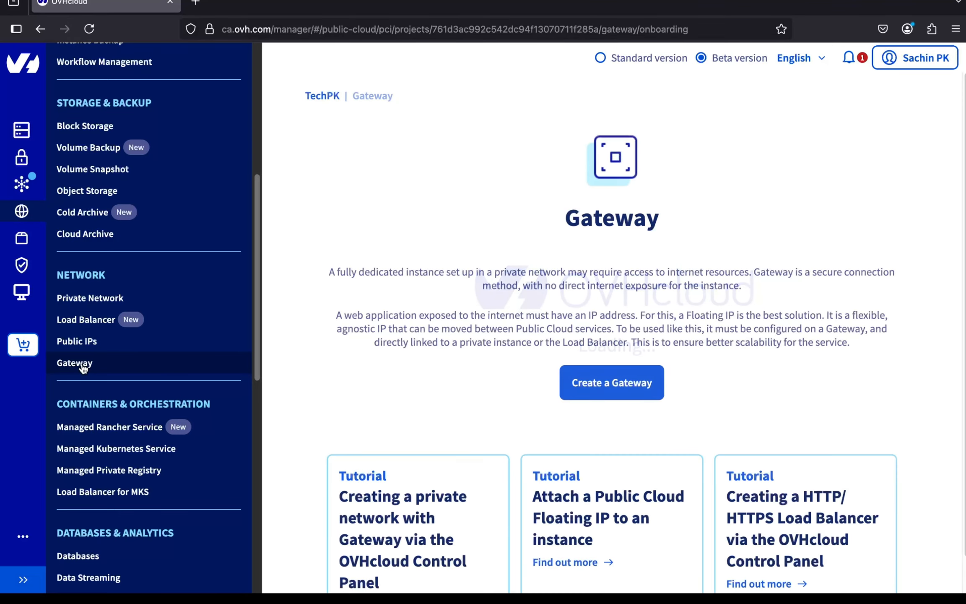
pyautogui.click(626, 381)
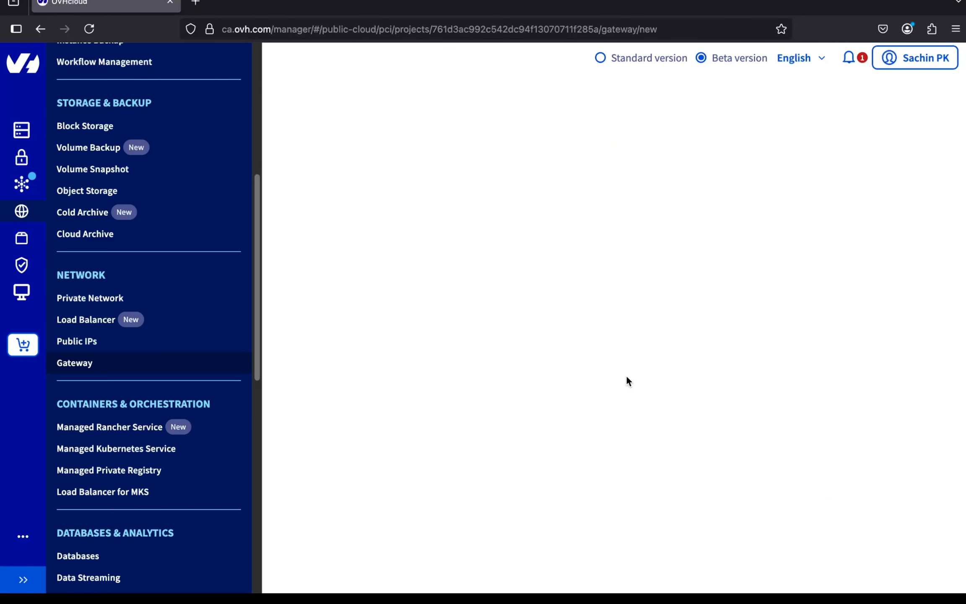
# Step: Choose the 1-AZ Region deployment mode and the London (UK1) location for the gateway, and continue to its size
pyautogui.click(438, 447)
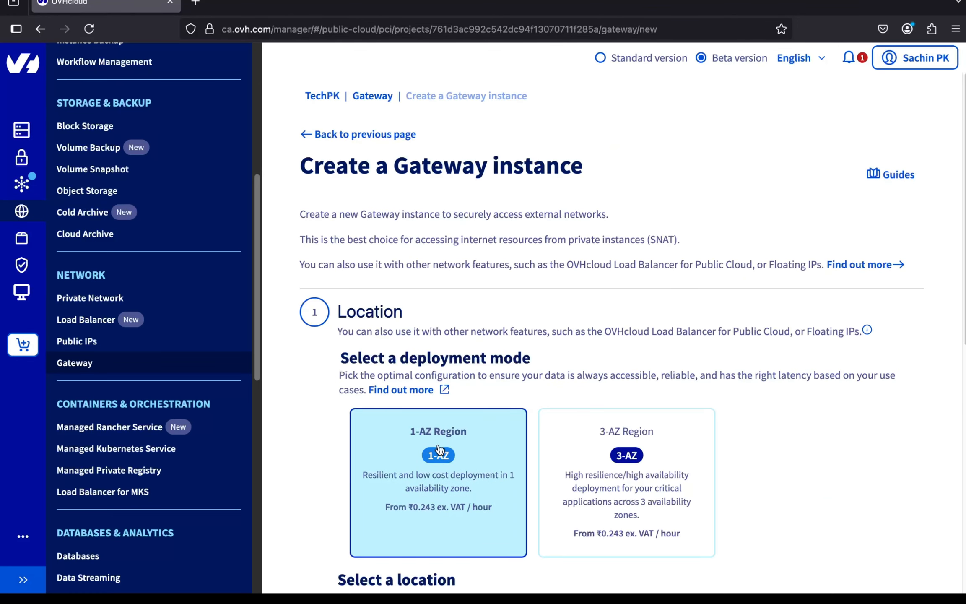
pyautogui.scroll(-4, 438, 448)
pyautogui.scroll(-1, 437, 446)
pyautogui.scroll(-4, 437, 447)
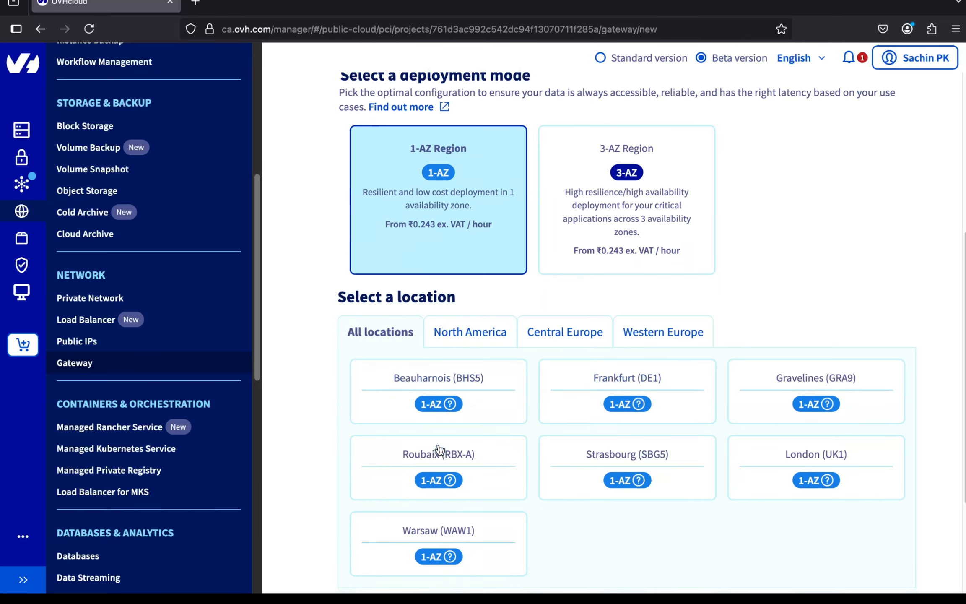
pyautogui.click(780, 448)
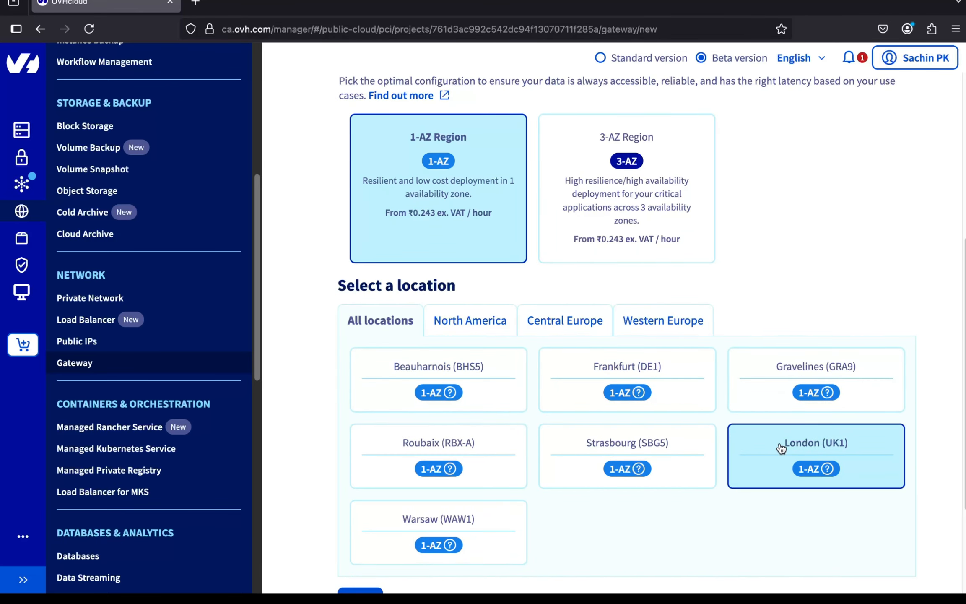
pyautogui.scroll(-4, 738, 520)
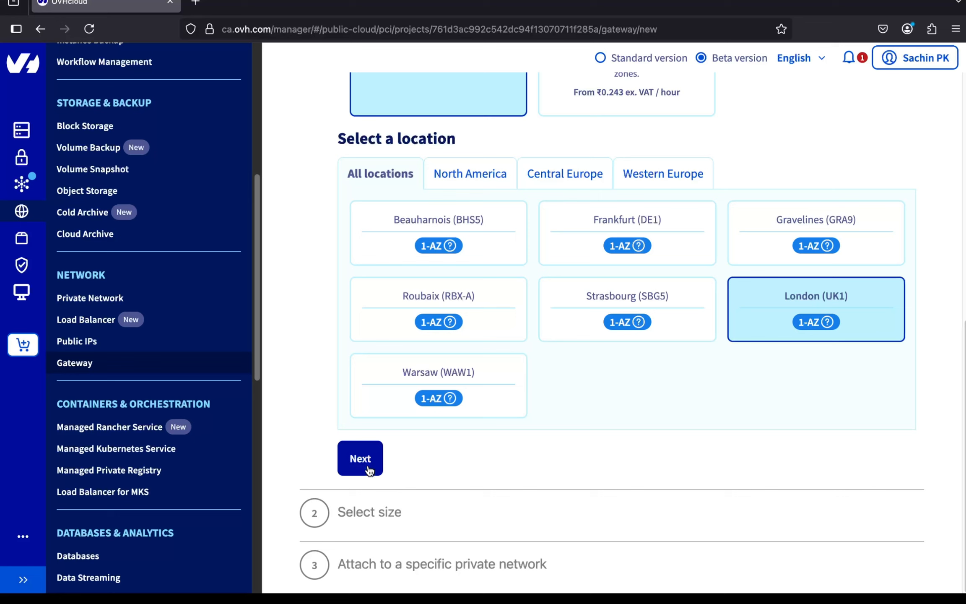
pyautogui.click(367, 462)
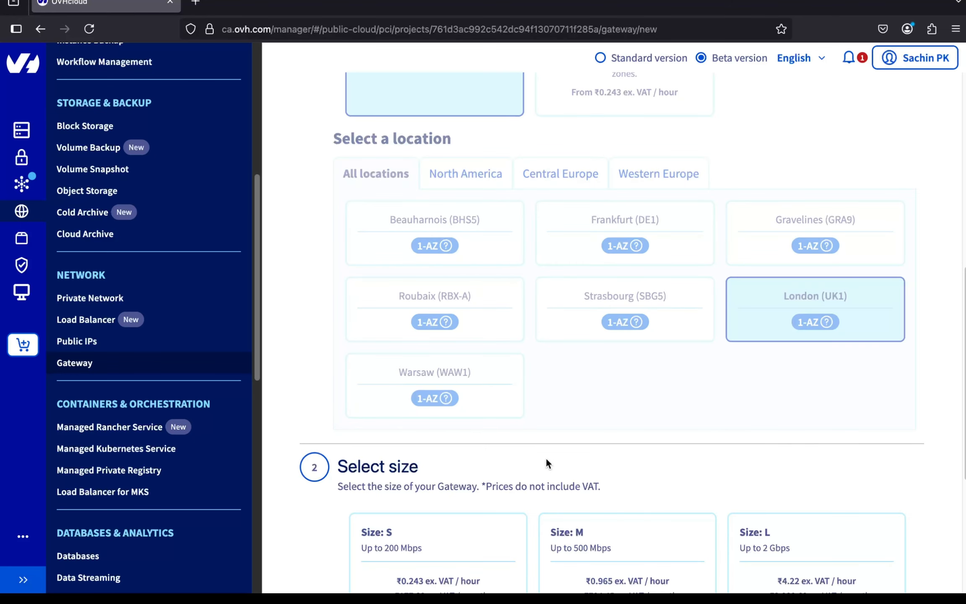
# Step: Select size S for the gateway and continue to the private network settings
pyautogui.scroll(-4, 545, 457)
pyautogui.click(482, 457)
pyautogui.scroll(-2, 308, 459)
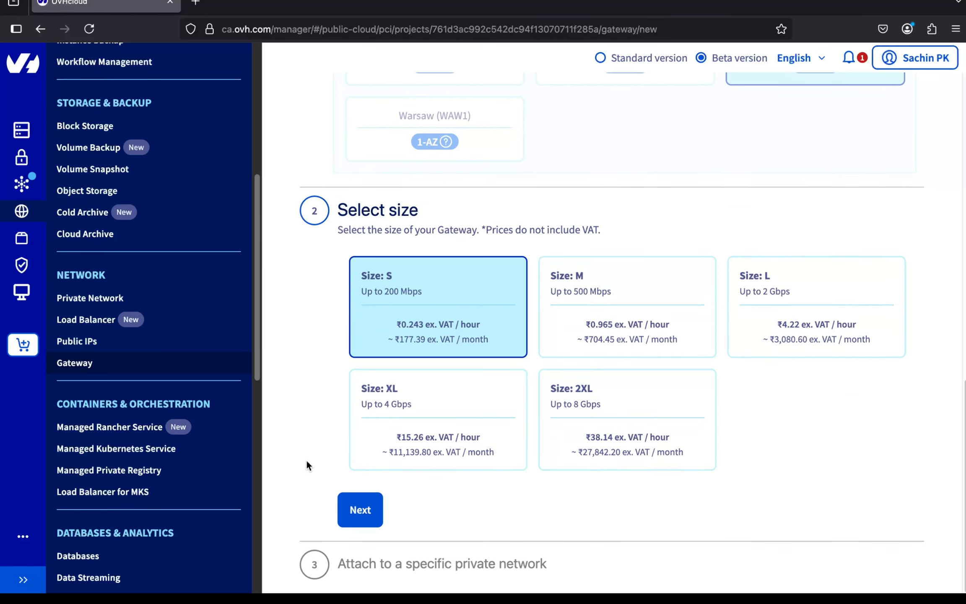
pyautogui.click(359, 508)
# Step: Name the gateway my-gateway, attach it to TestPrivateNetwork, and create it
pyautogui.scroll(-5, 357, 510)
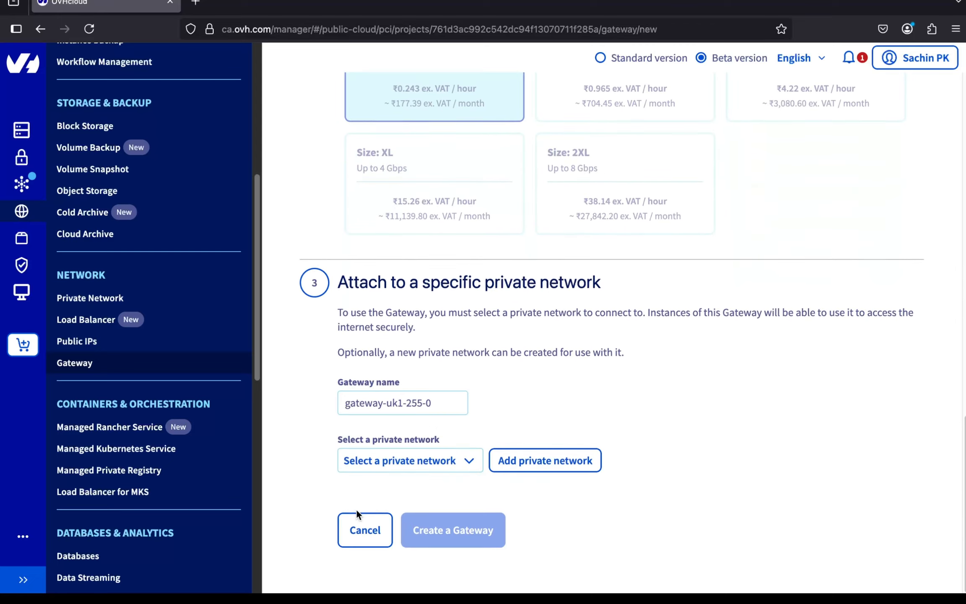
pyautogui.tripleClick(373, 408)
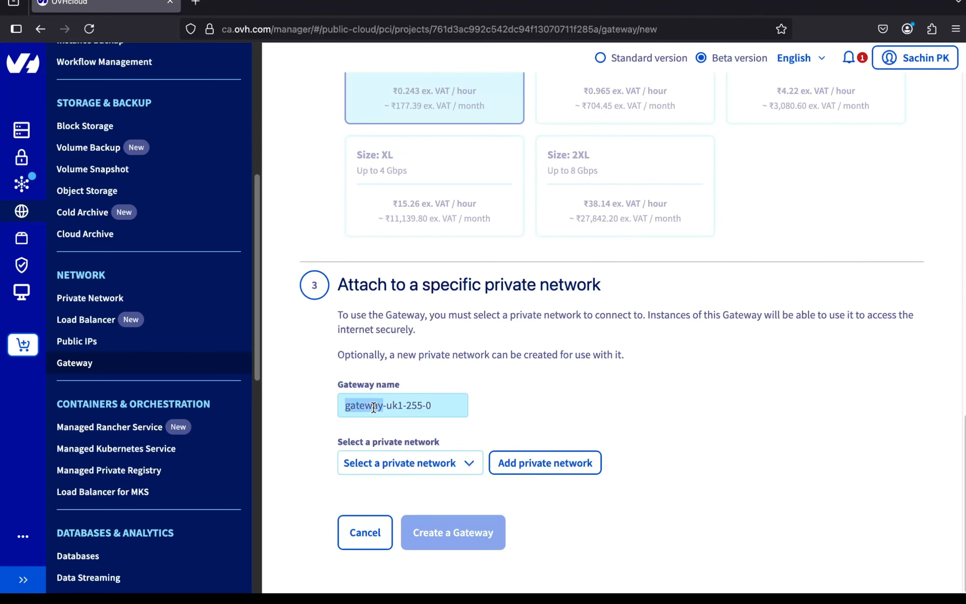
pyautogui.write('my-gateway')
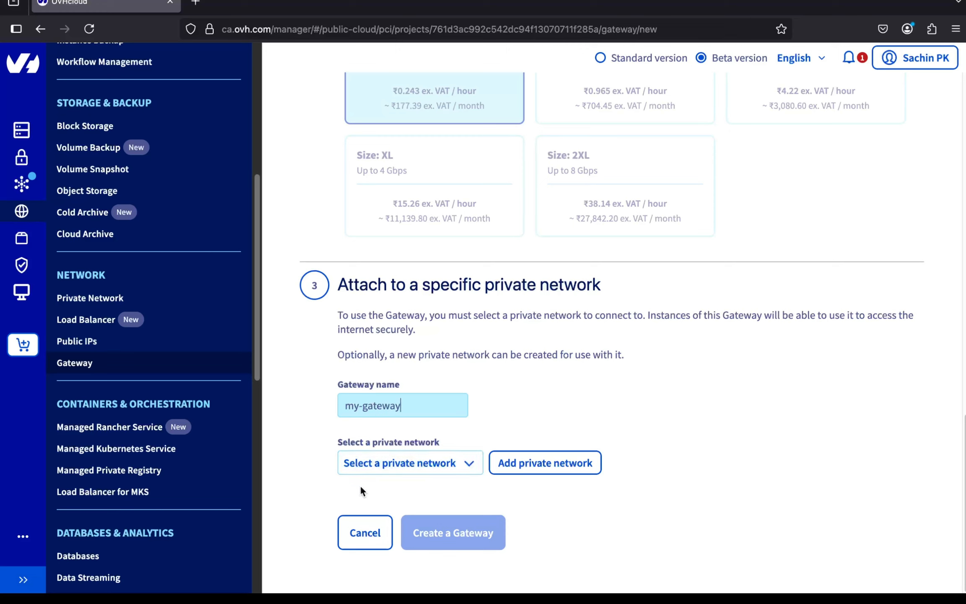
pyautogui.click(397, 462)
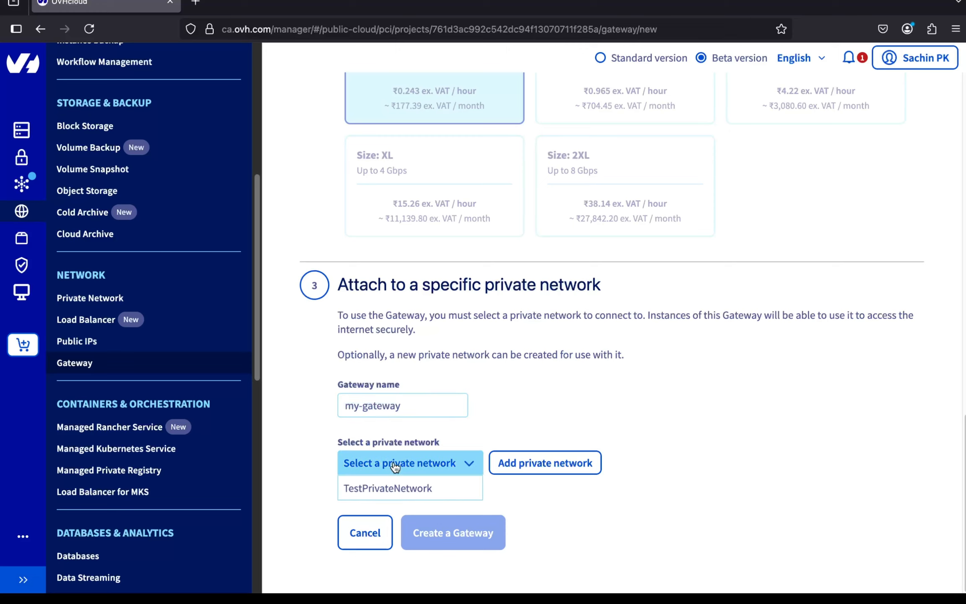
pyautogui.click(401, 489)
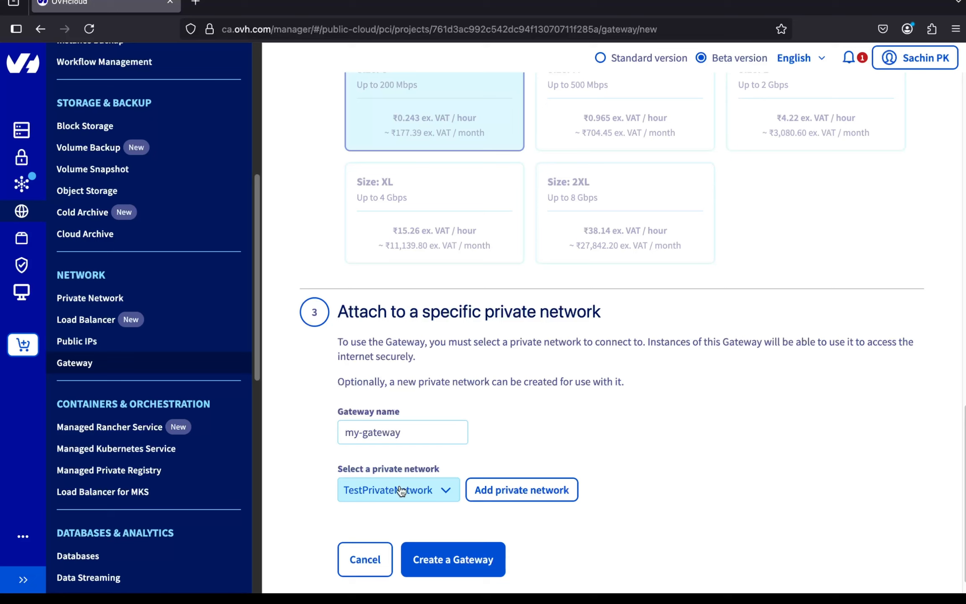
pyautogui.click(439, 562)
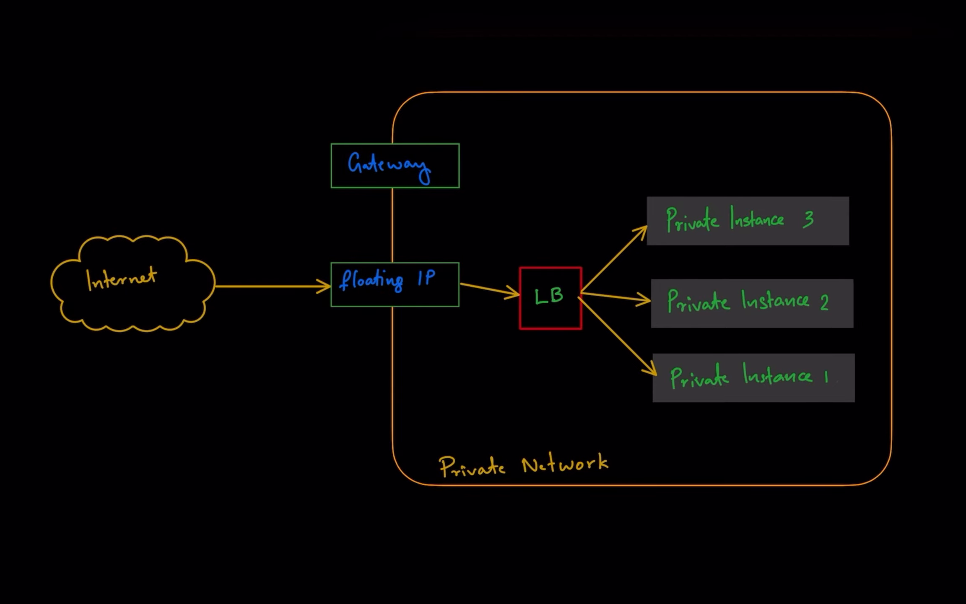
pyautogui.moveTo(657, 166)
pyautogui.mouseDown()
pyautogui.moveTo(636, 195)
pyautogui.moveTo(653, 436)
pyautogui.moveTo(879, 373)
pyautogui.moveTo(749, 160)
pyautogui.moveTo(627, 178)
pyautogui.mouseUp()
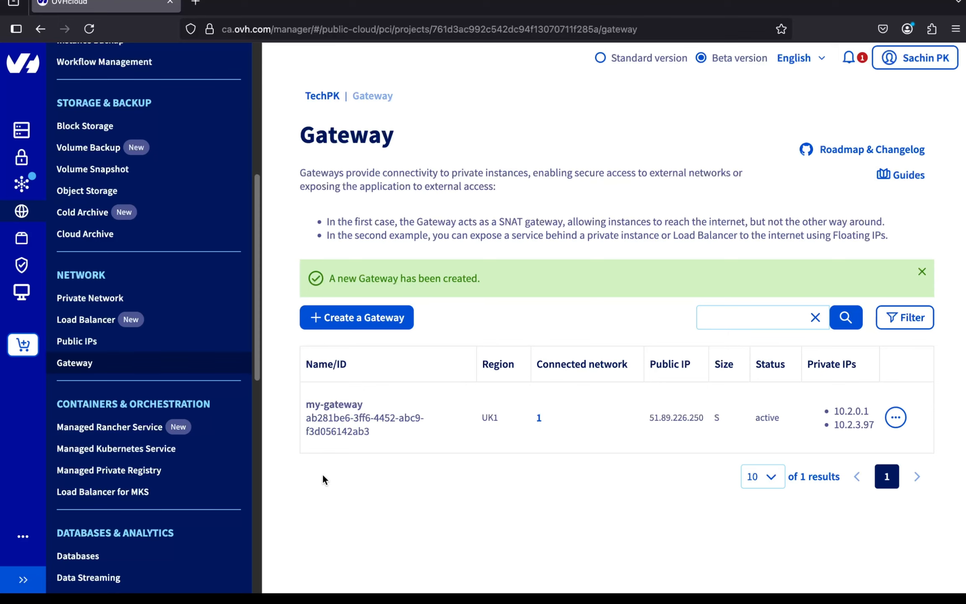
# Step: Start creating a compute instance with the D2-2 model from the Discovery range
pyautogui.scroll(5, 179, 299)
pyautogui.click(127, 304)
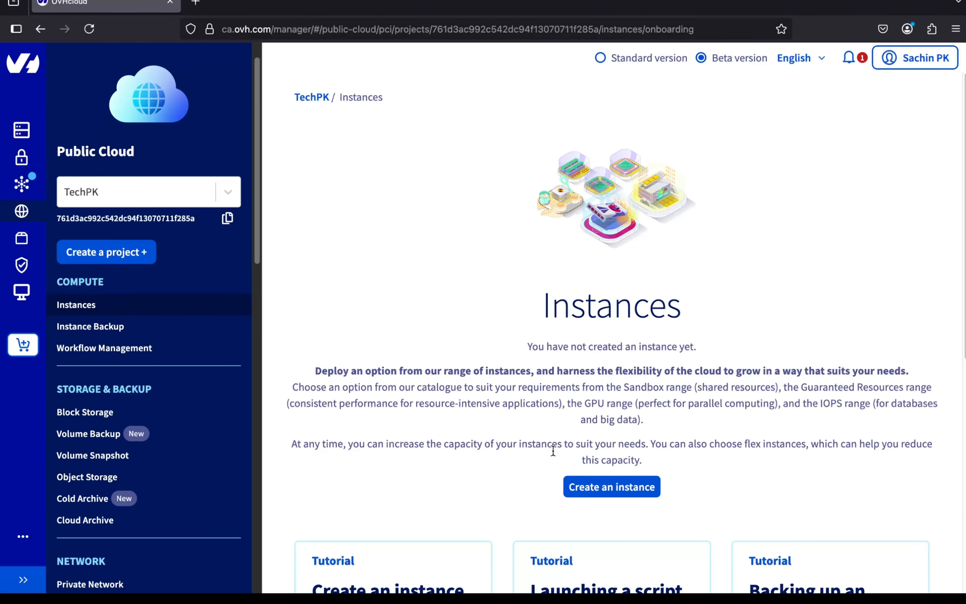
pyautogui.click(596, 489)
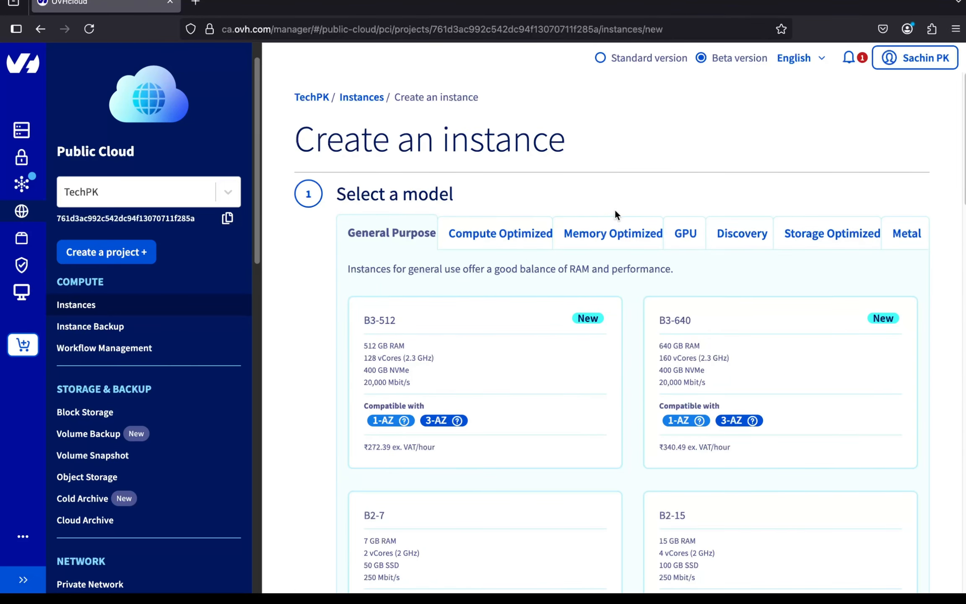
pyautogui.click(742, 233)
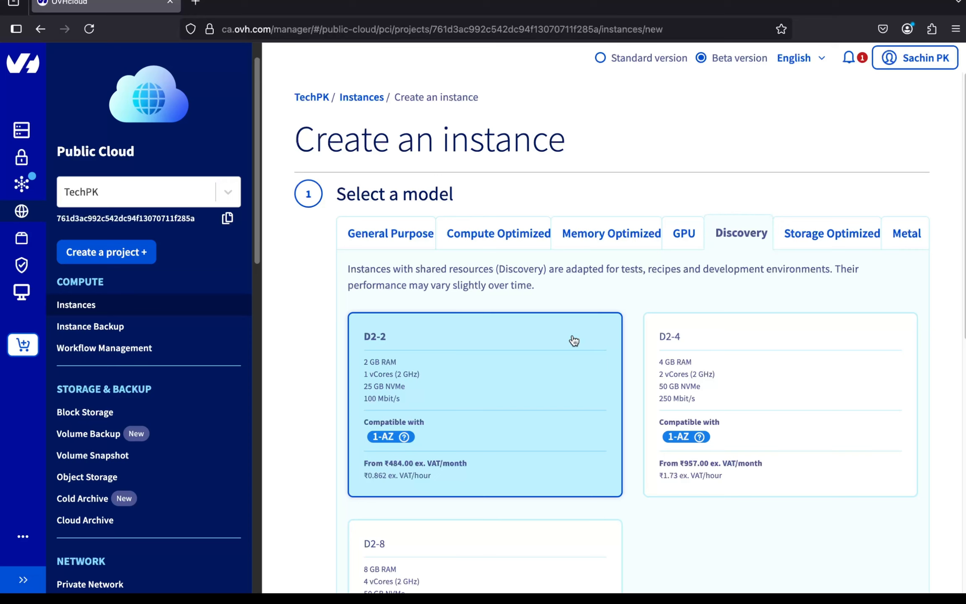
pyautogui.scroll(-9, 574, 341)
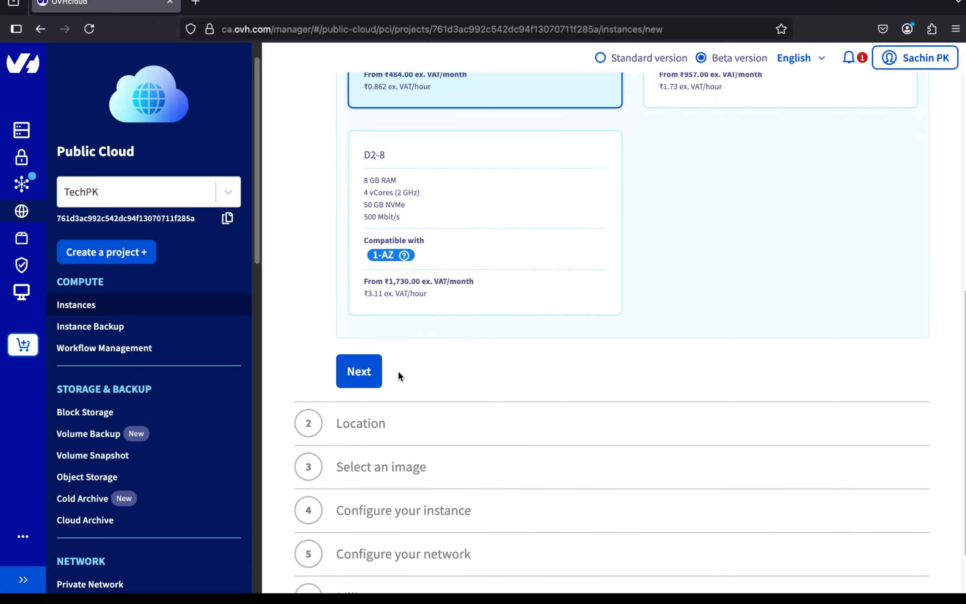
pyautogui.click(367, 374)
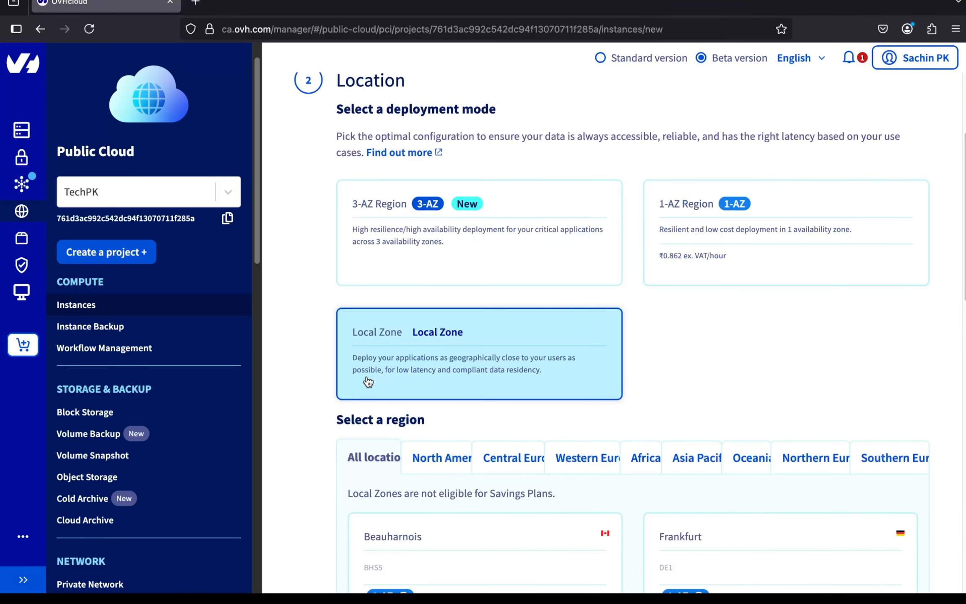
# Step: Set the instance's deployment mode to 1-AZ Region and its region to London (UK1), and continue to the image selection
pyautogui.click(705, 248)
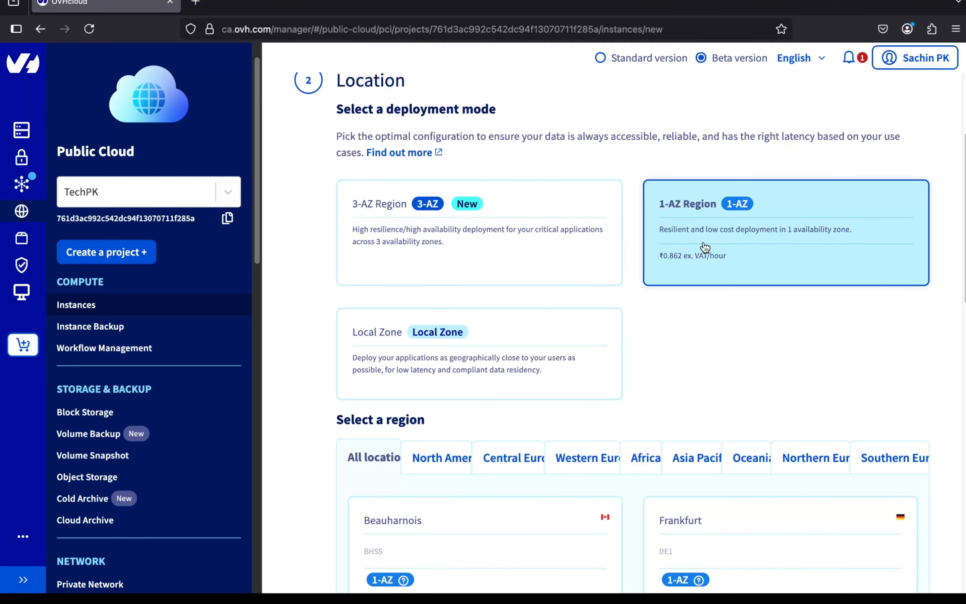
pyautogui.scroll(-9, 698, 313)
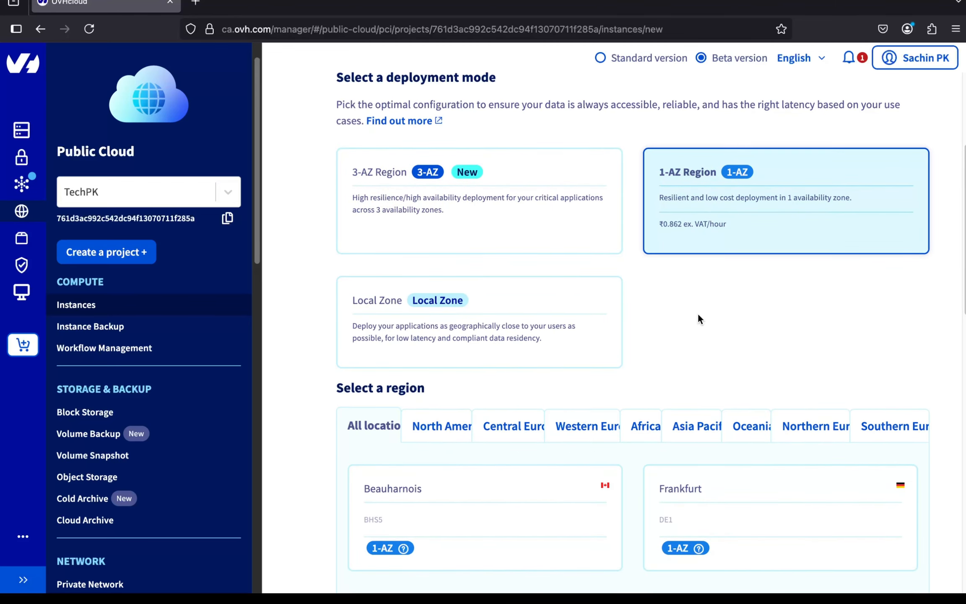
pyautogui.click(697, 341)
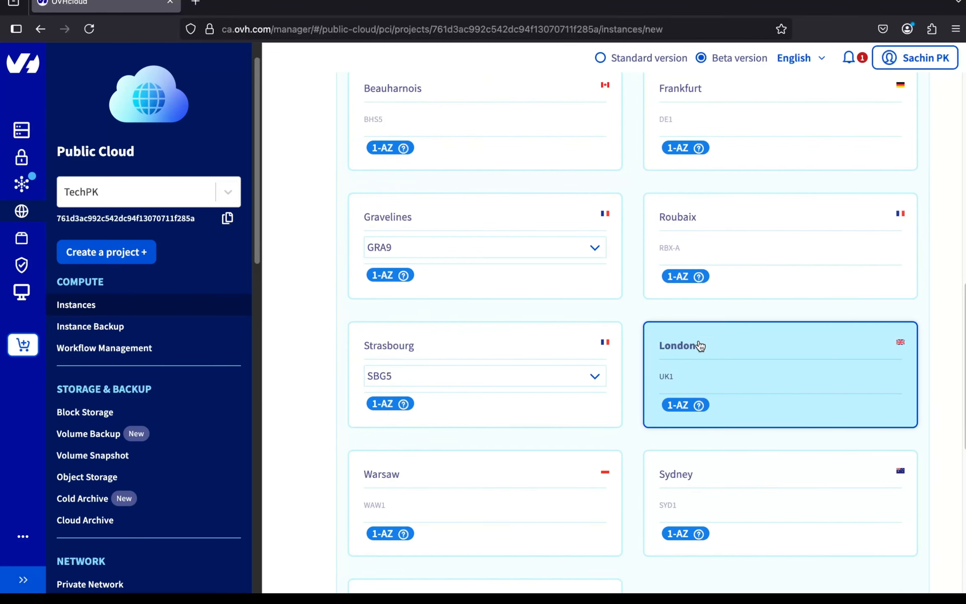
pyautogui.scroll(-6, 698, 343)
pyautogui.scroll(-2, 700, 345)
pyautogui.click(360, 430)
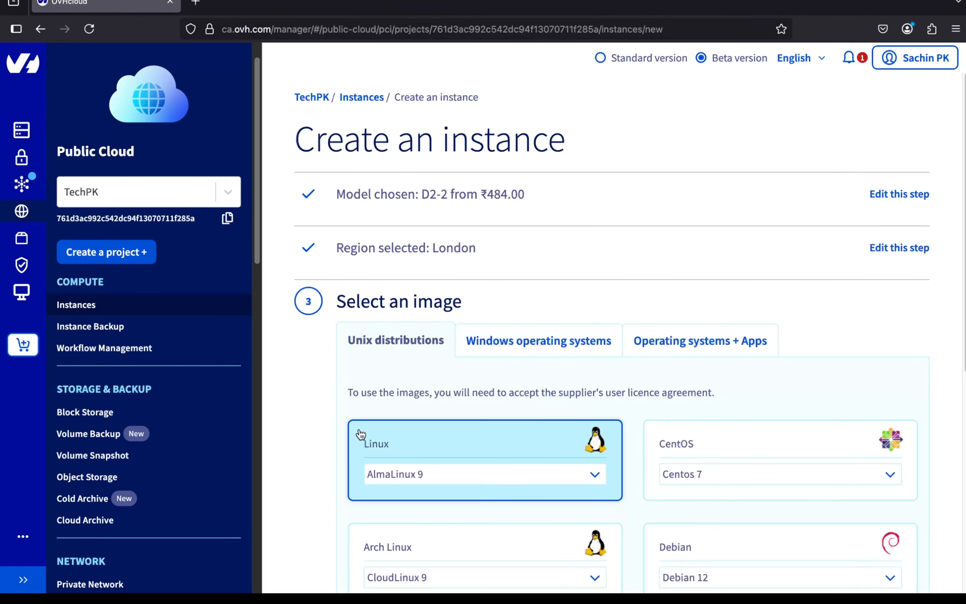
# Step: Choose the Ubuntu 24.04 image and the TechPK SSH key for the instance, and continue to its configuration
pyautogui.scroll(-5, 562, 409)
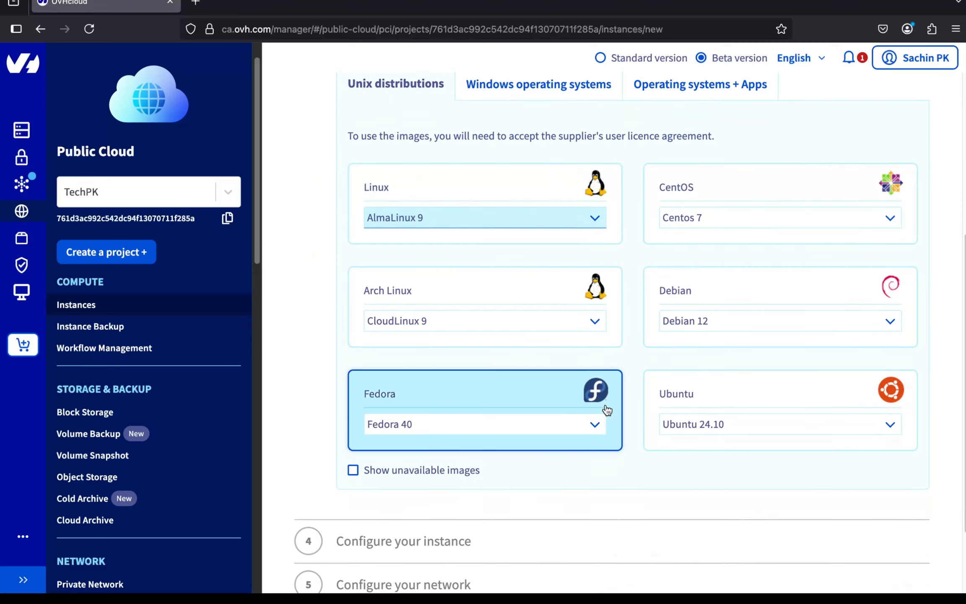
pyautogui.click(692, 425)
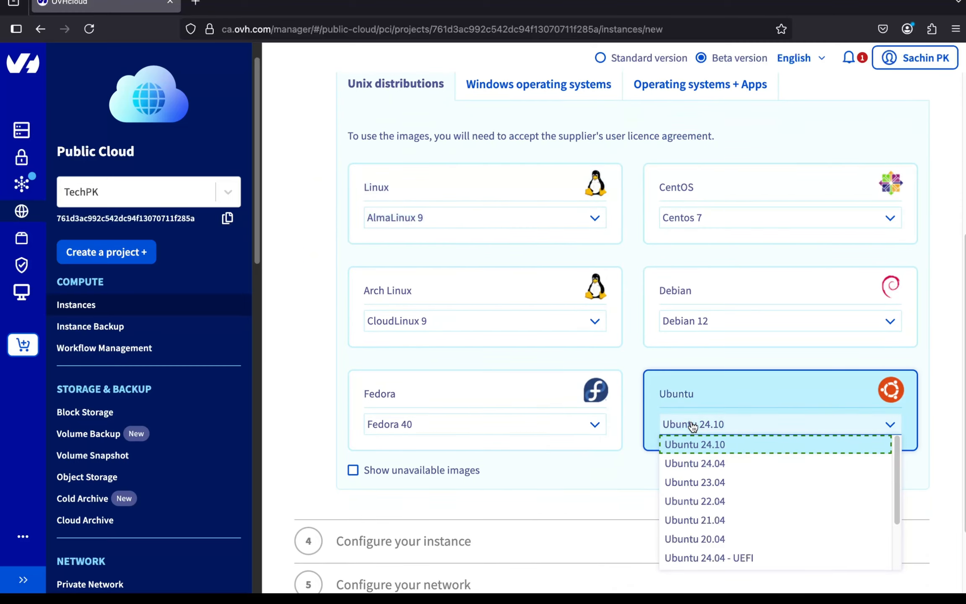
pyautogui.click(694, 462)
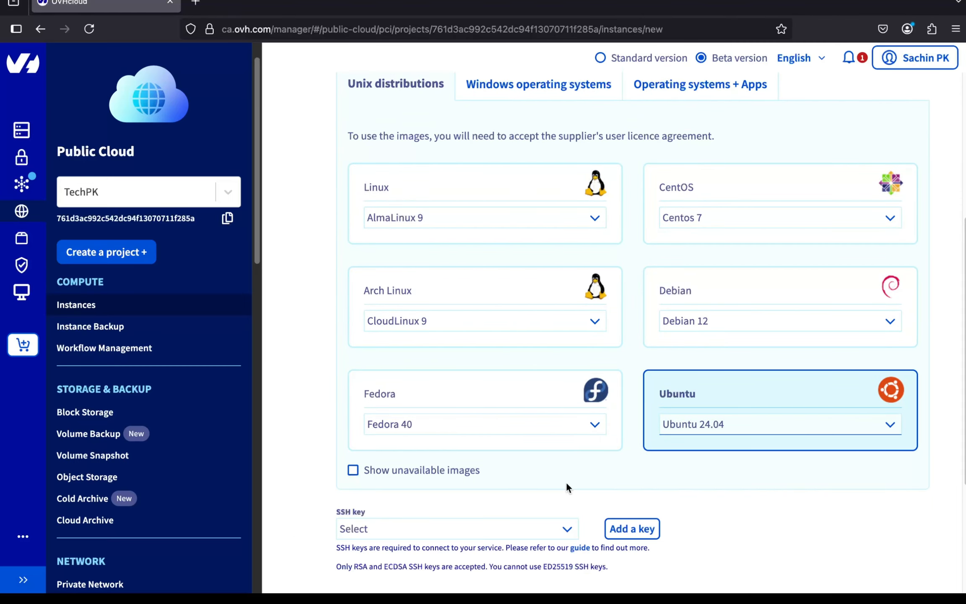
pyautogui.scroll(-3, 566, 482)
pyautogui.click(554, 424)
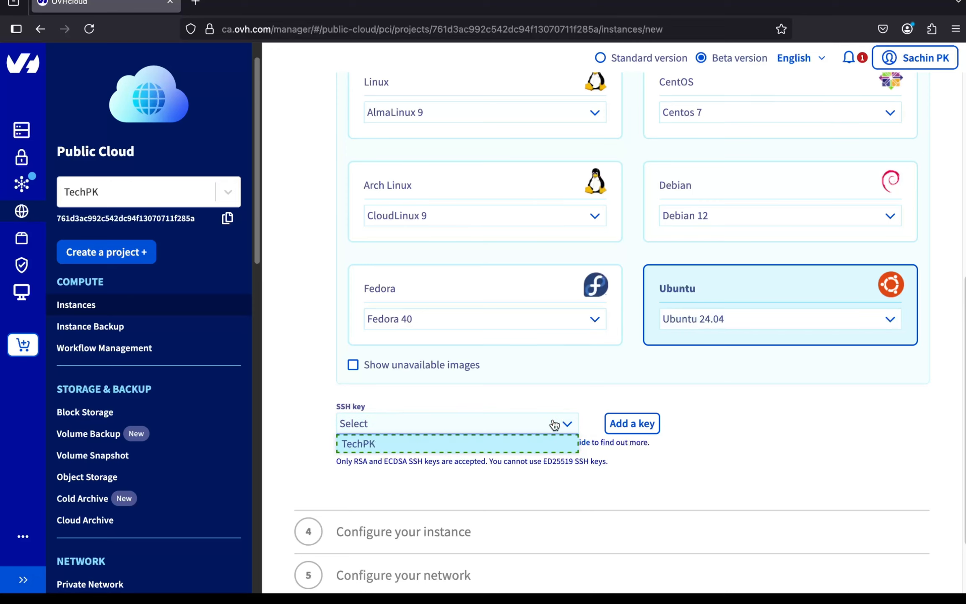
pyautogui.click(535, 440)
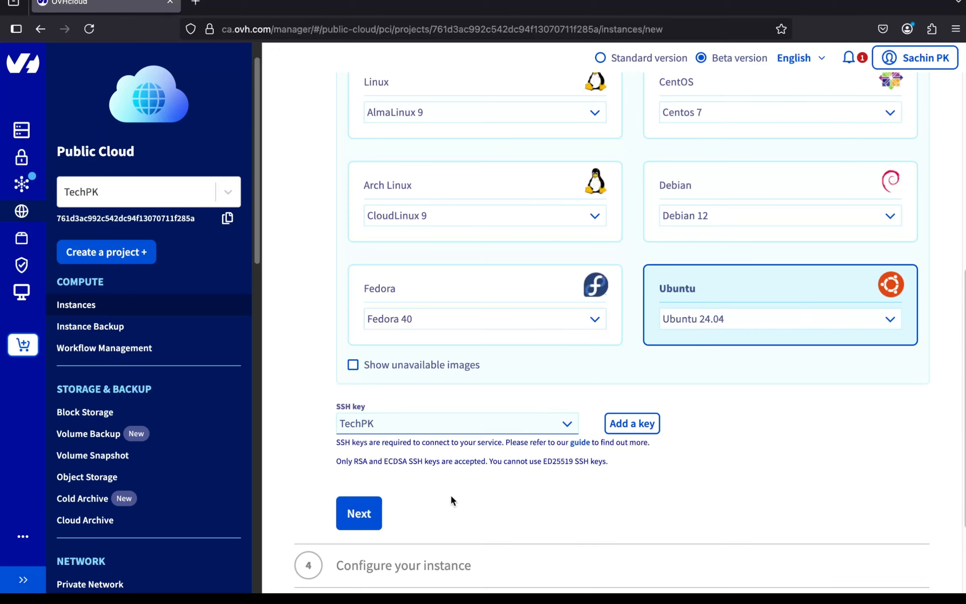
pyautogui.scroll(-2, 451, 493)
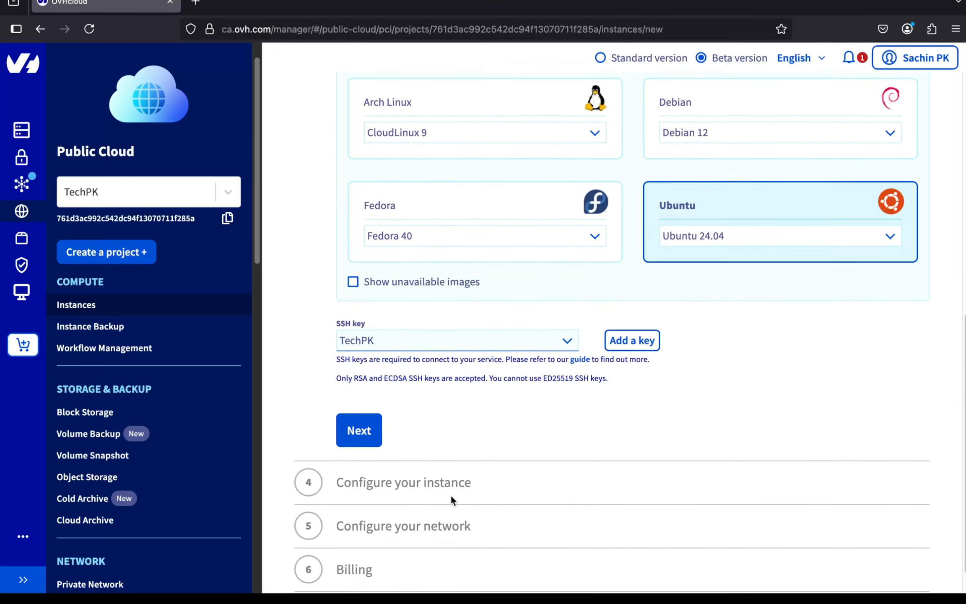
pyautogui.click(367, 431)
# Step: Set the number of instances to 3, name them private-instance, and continue to the network configuration
pyautogui.scroll(-7, 364, 425)
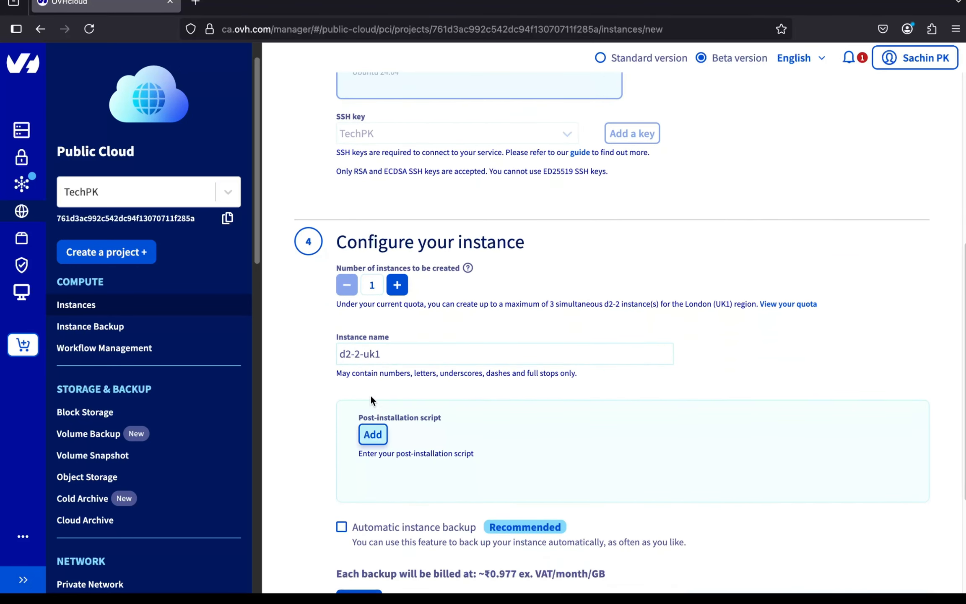
pyautogui.click(398, 286)
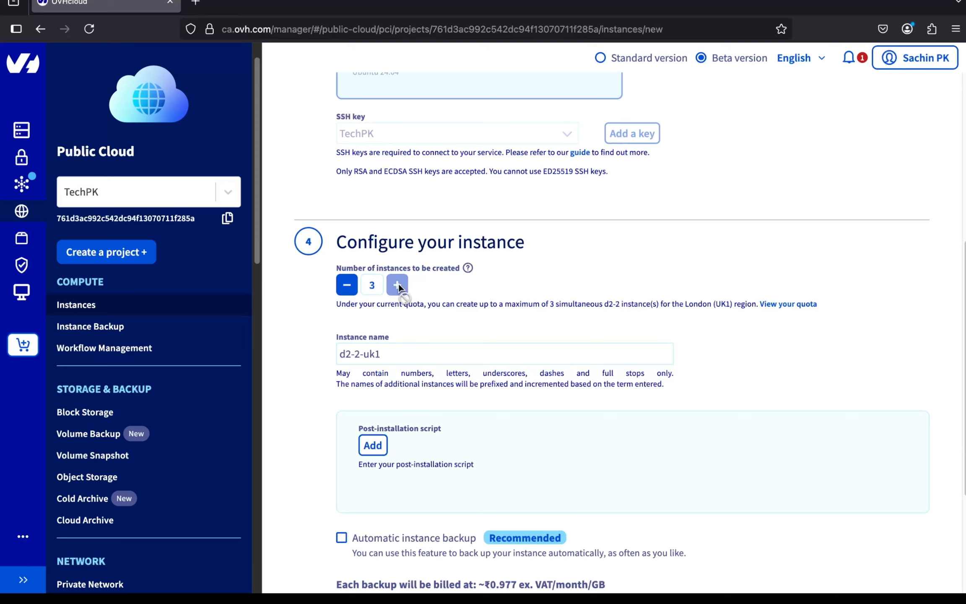
pyautogui.click(388, 355)
pyautogui.tripleClick(390, 357)
pyautogui.write('priv')
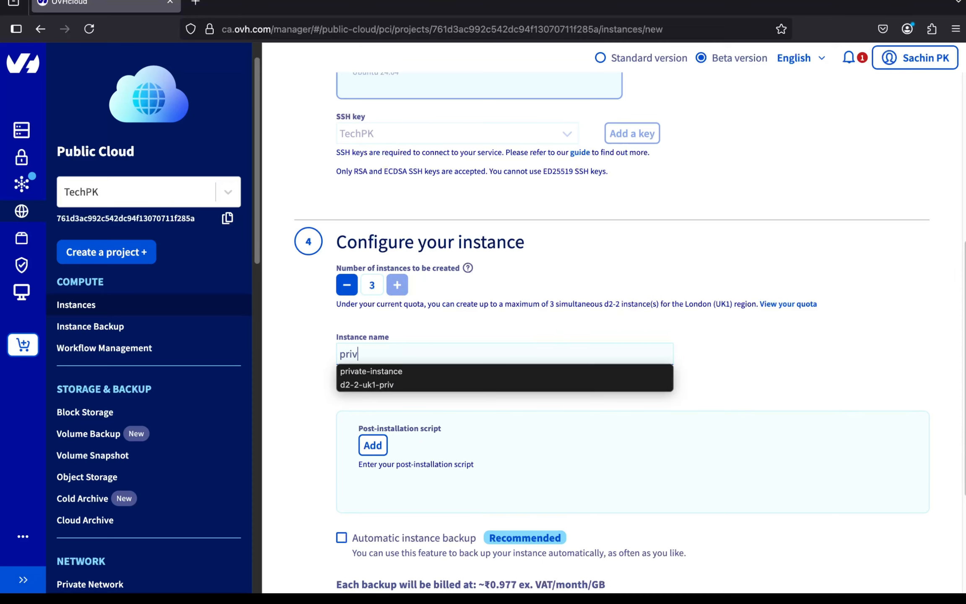
pyautogui.write('ate-instance')
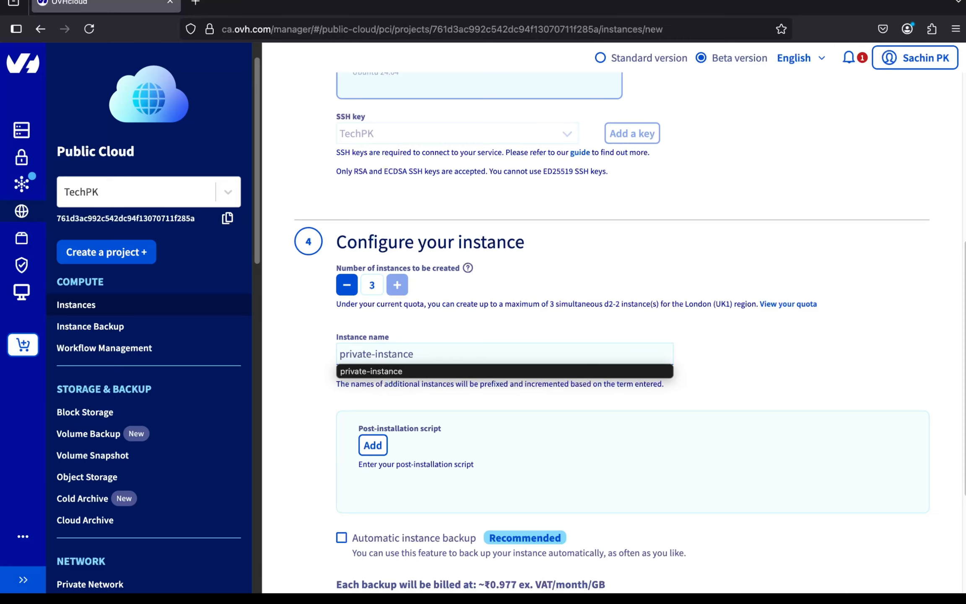
pyautogui.click(526, 317)
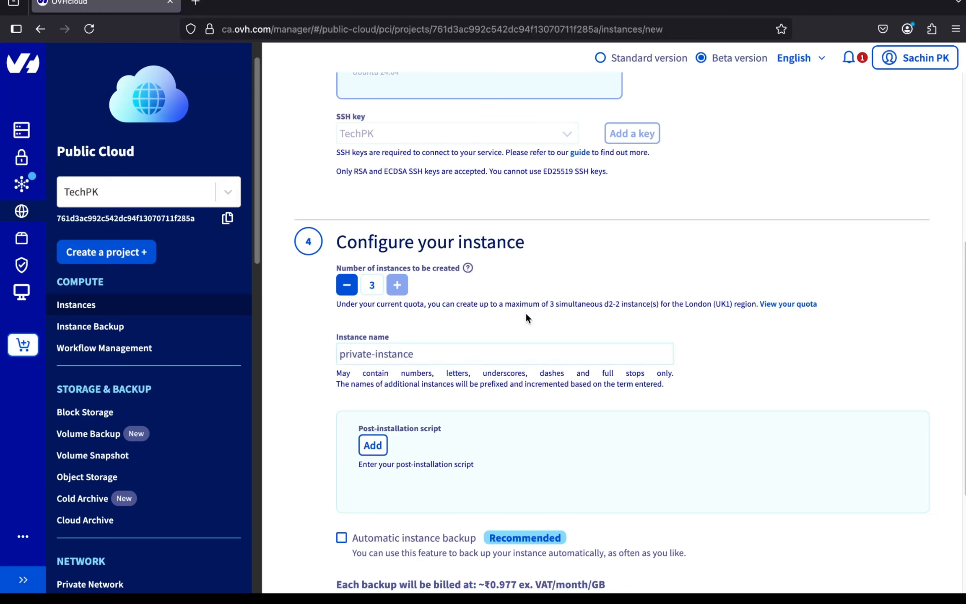
pyautogui.scroll(-5, 510, 434)
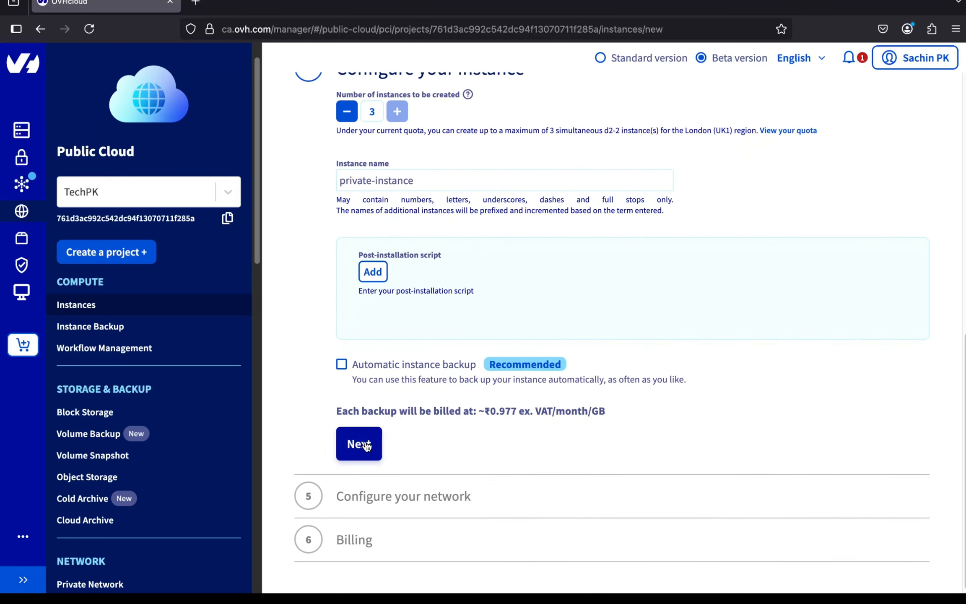
pyautogui.click(359, 444)
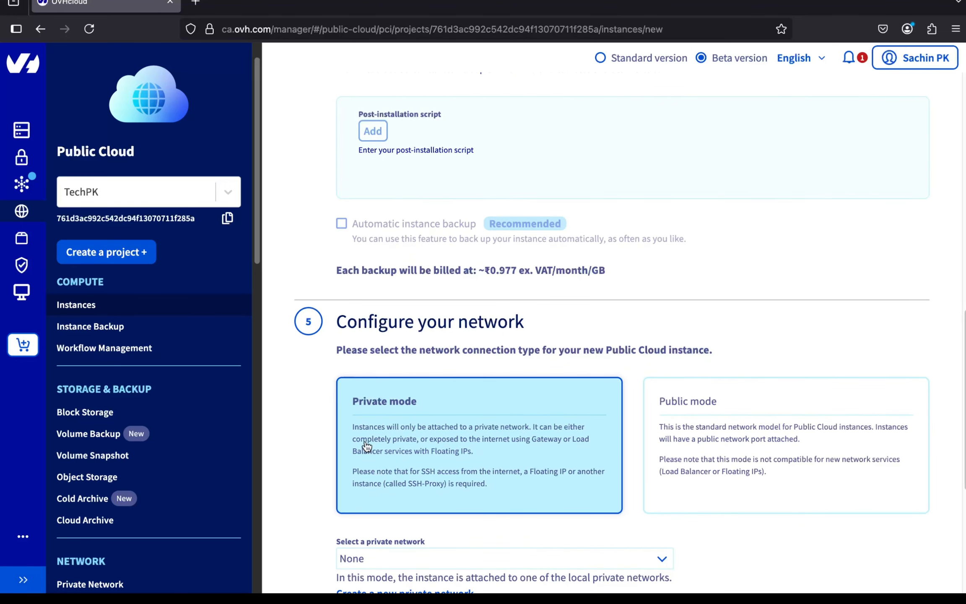
# Step: Attach the instances in private mode to TestPrivateNetwork without a floating IP, and continue to billing
pyautogui.scroll(-2, 366, 445)
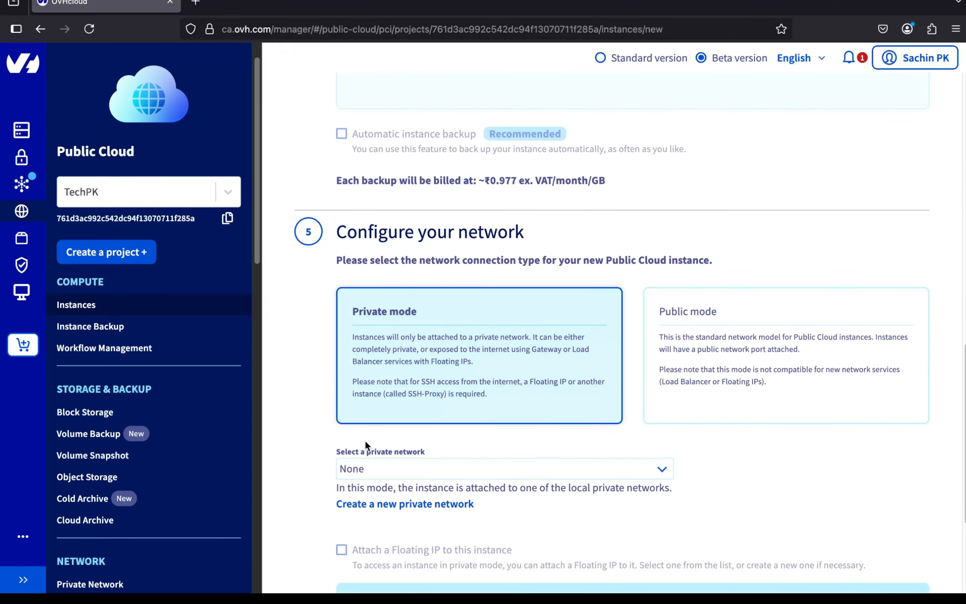
pyautogui.click(368, 469)
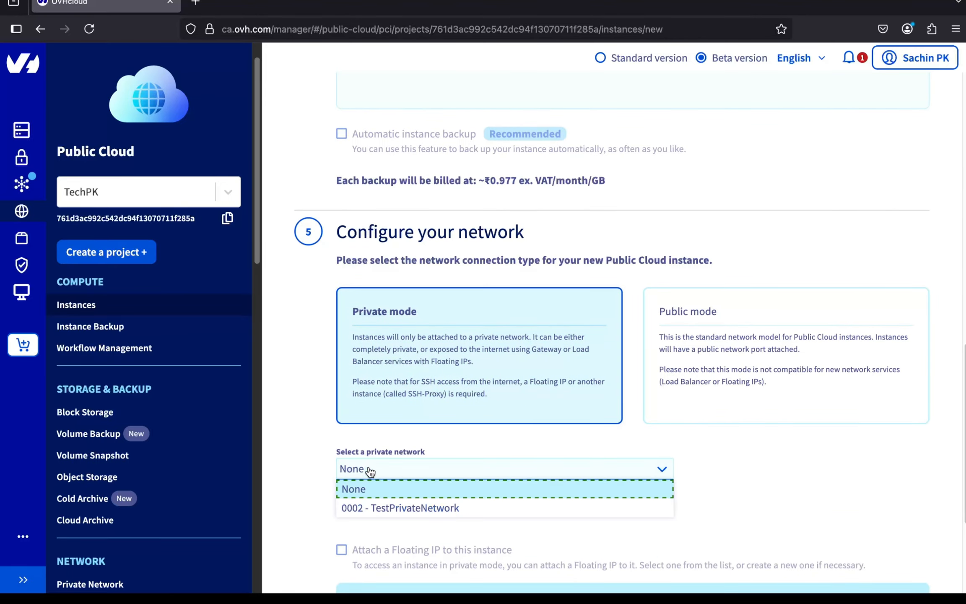
pyautogui.click(382, 508)
pyautogui.scroll(-5, 309, 440)
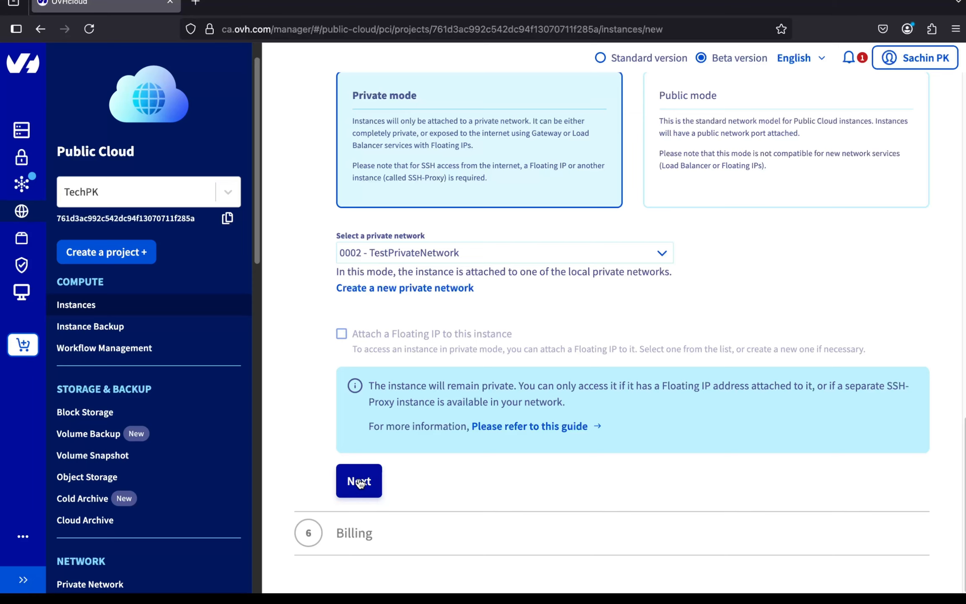
pyautogui.click(358, 481)
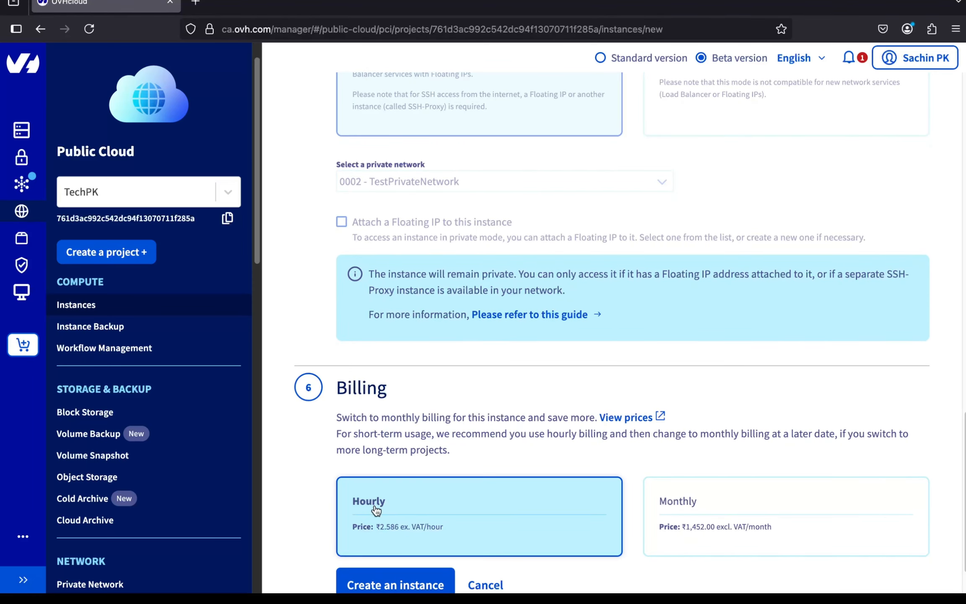
# Step: Create the instances with hourly billing, and check their private IPs and status in the instance list
pyautogui.scroll(-2, 375, 510)
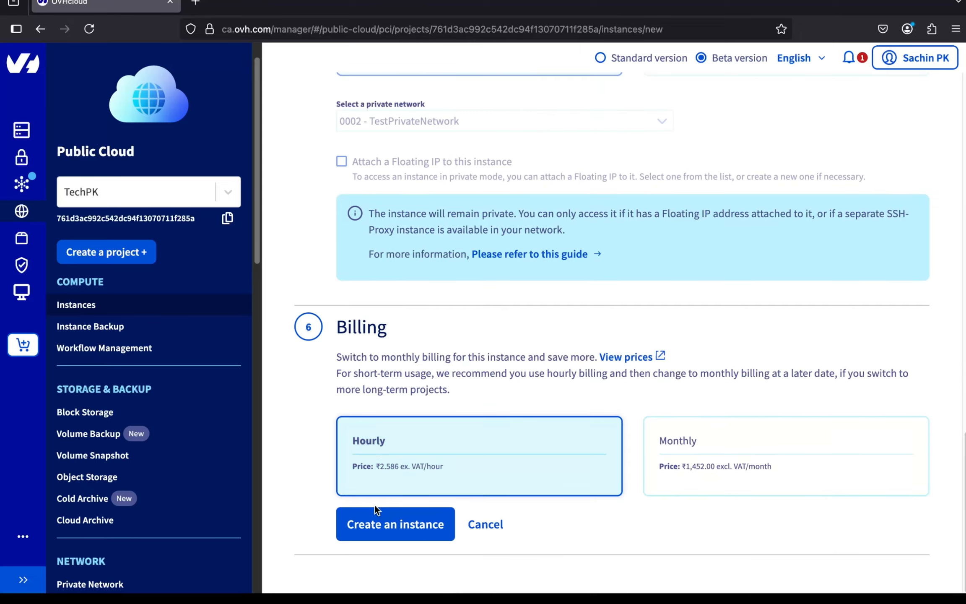
pyautogui.click(377, 527)
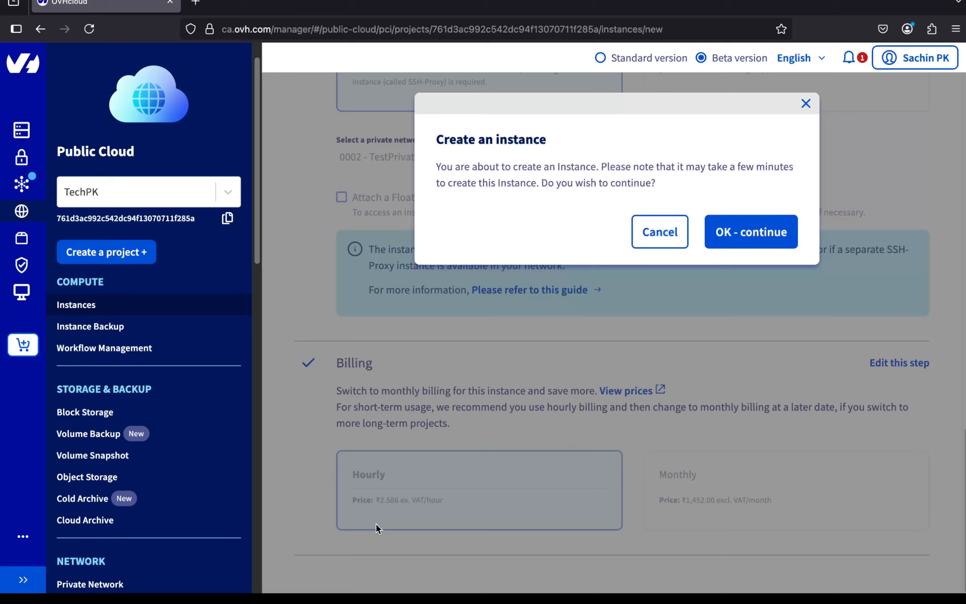
pyautogui.click(760, 232)
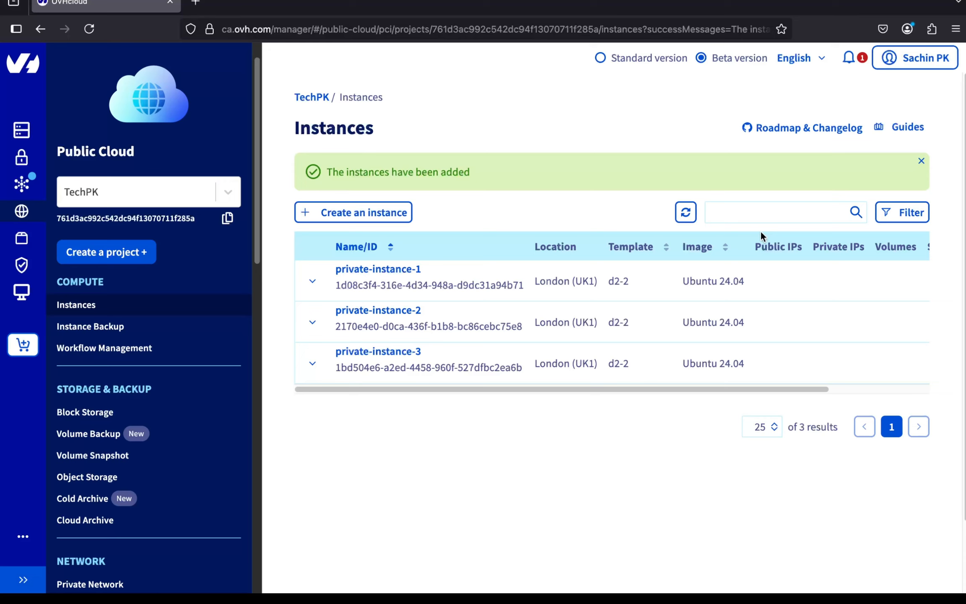
pyautogui.hscroll(3, 736, 320)
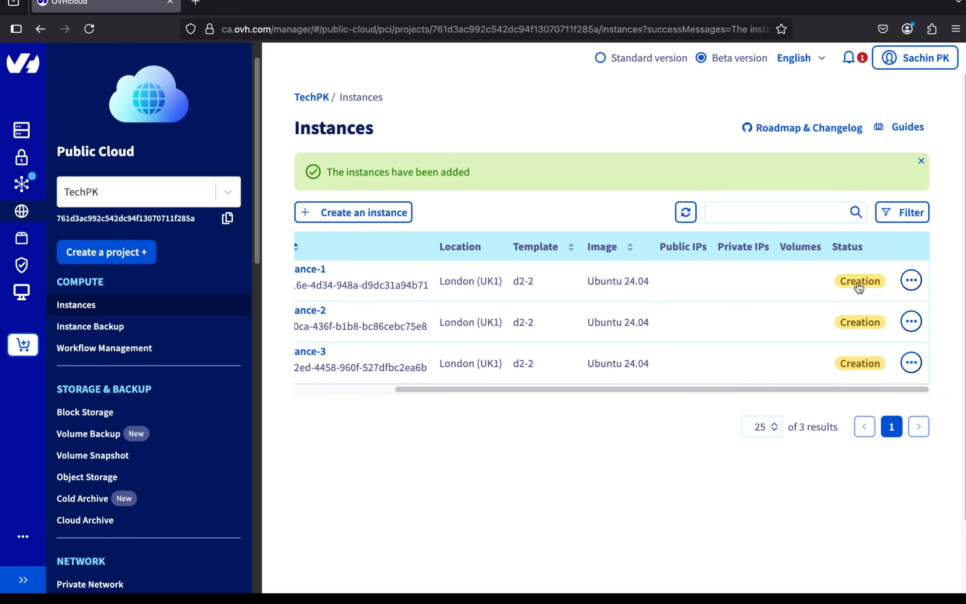
pyautogui.scroll(-3, 167, 294)
pyautogui.click(95, 197)
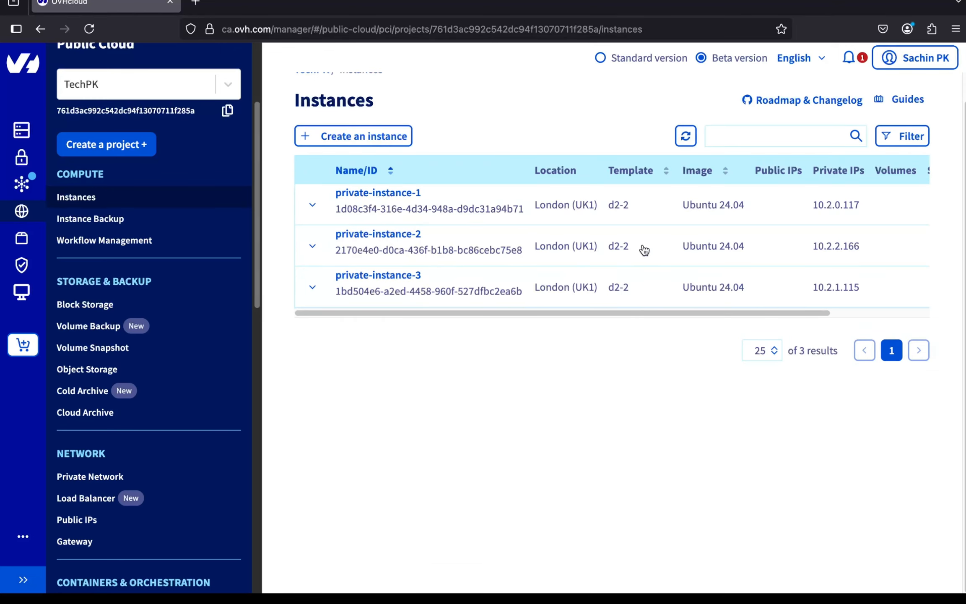
pyautogui.hscroll(3, 646, 249)
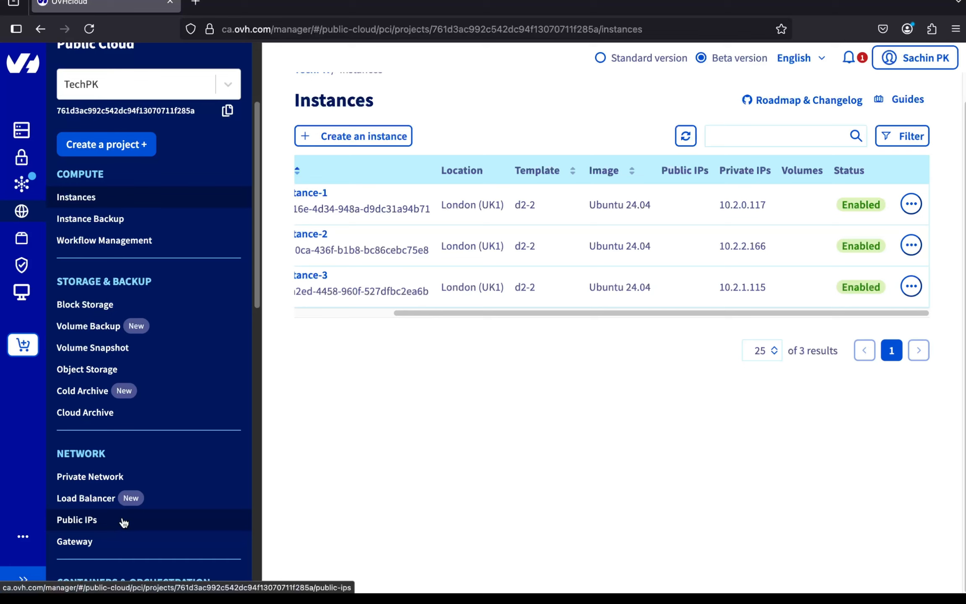
# Step: Start creating a public IP address of the Floating IP (Public Cloud) type, and continue to its location
pyautogui.scroll(-4, 123, 519)
pyautogui.click(94, 334)
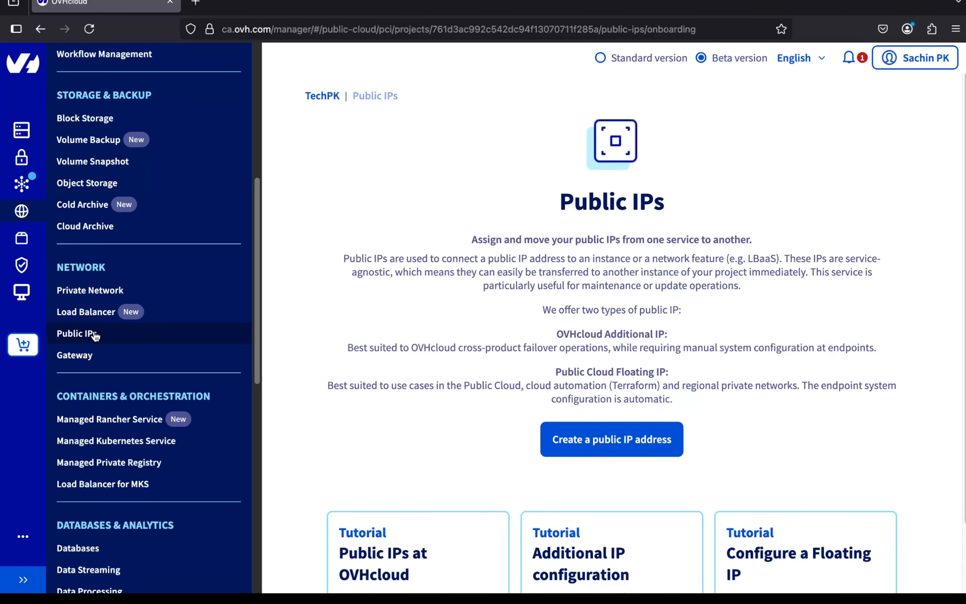
pyautogui.click(603, 450)
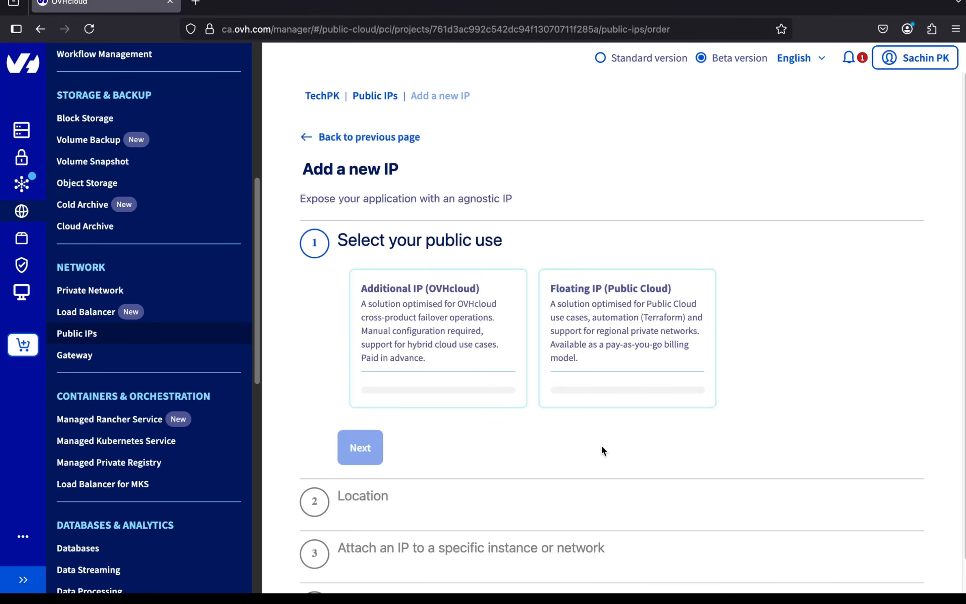
pyautogui.click(598, 386)
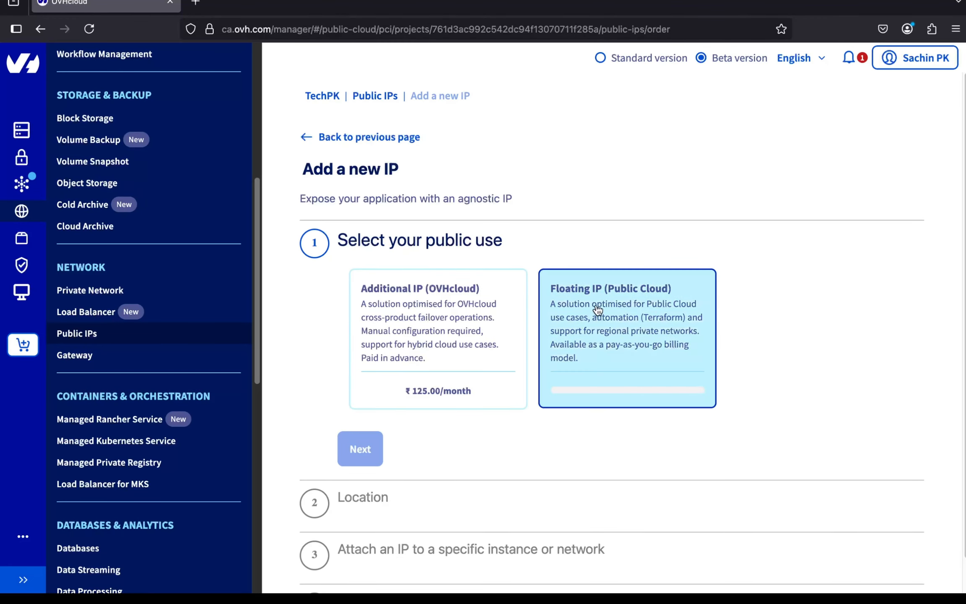
pyautogui.click(678, 330)
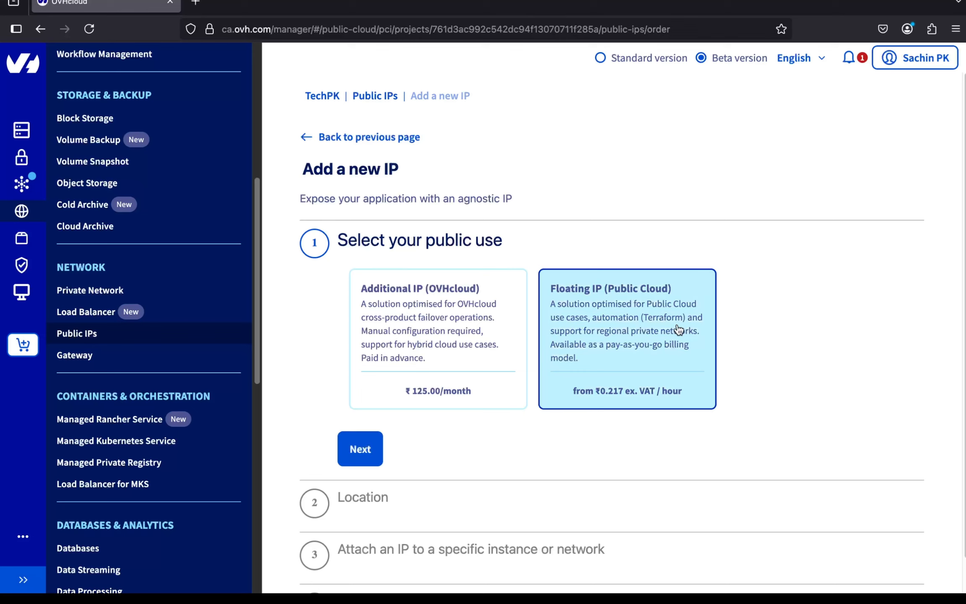
pyautogui.click(361, 450)
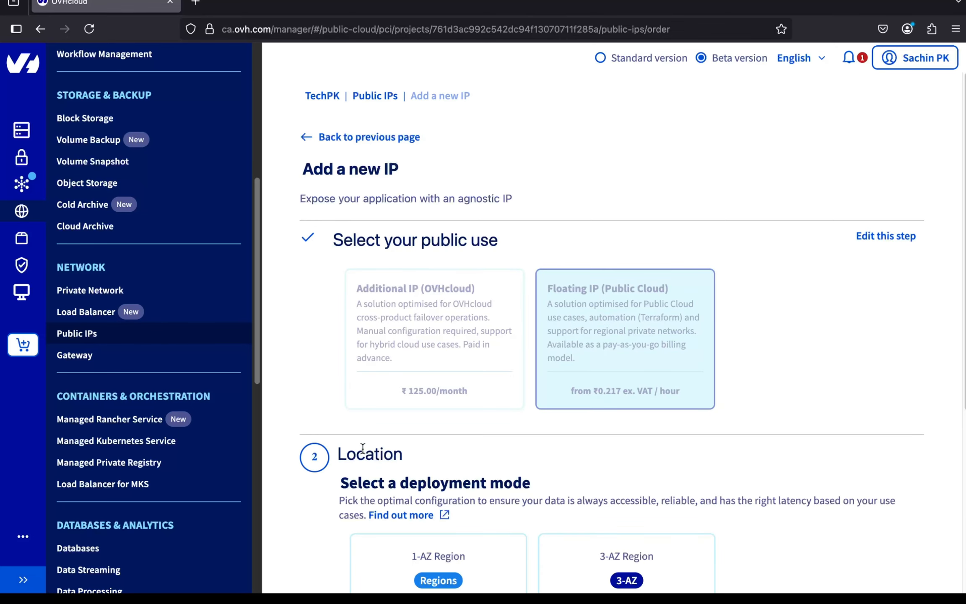
# Step: Set the floating IP's deployment mode to 1-AZ Region and its region to London (UK1), and continue to the attachment settings
pyautogui.click(363, 454)
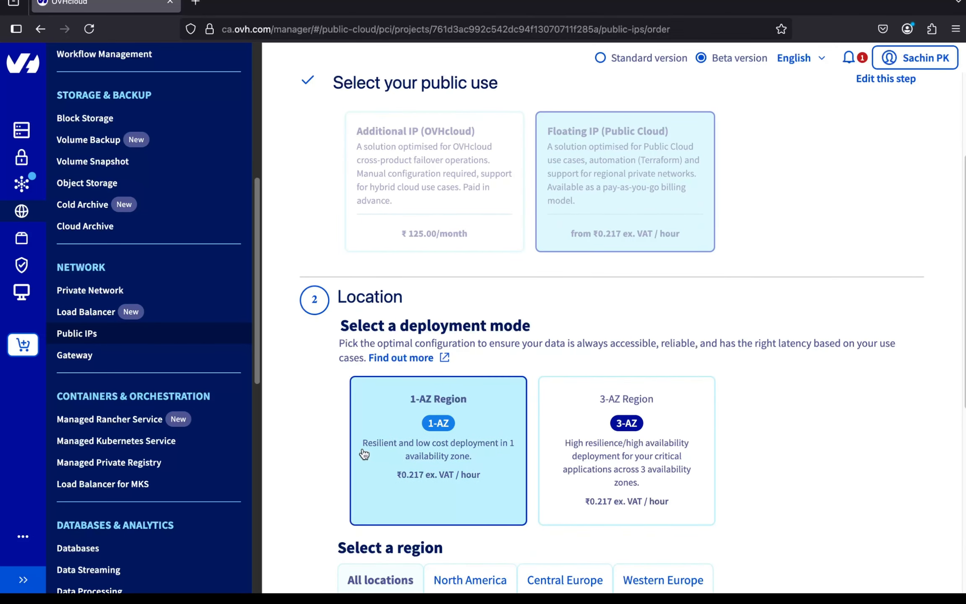
pyautogui.click(760, 400)
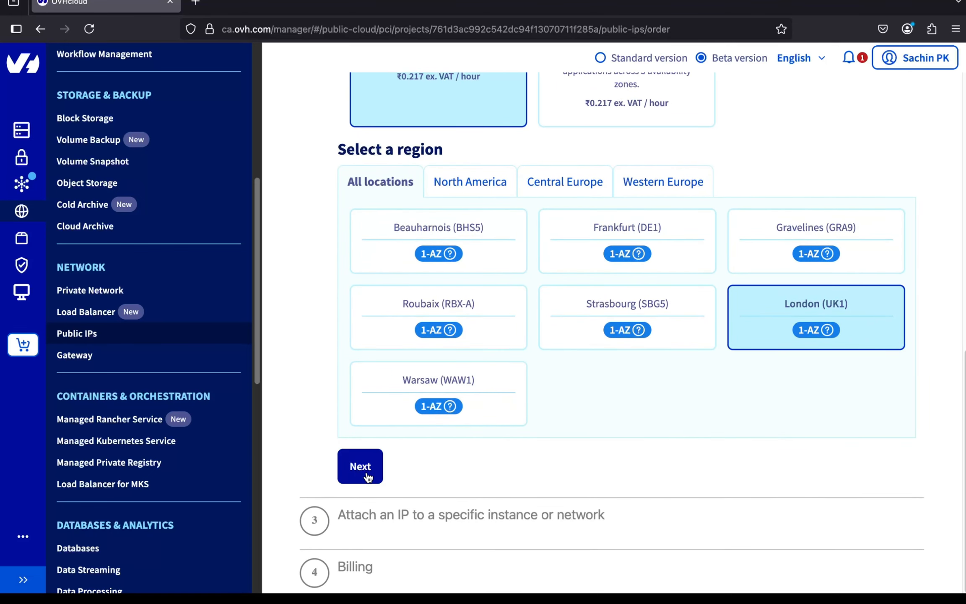
pyautogui.click(365, 468)
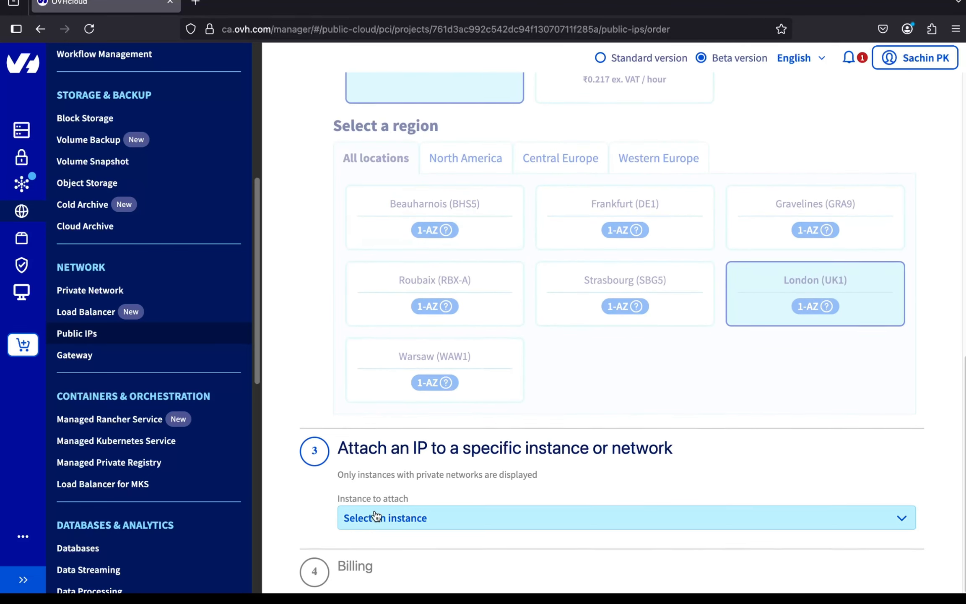
# Step: Attach the floating IP to private-instance-1, create it, and reload the Public IPs page
pyautogui.click(376, 518)
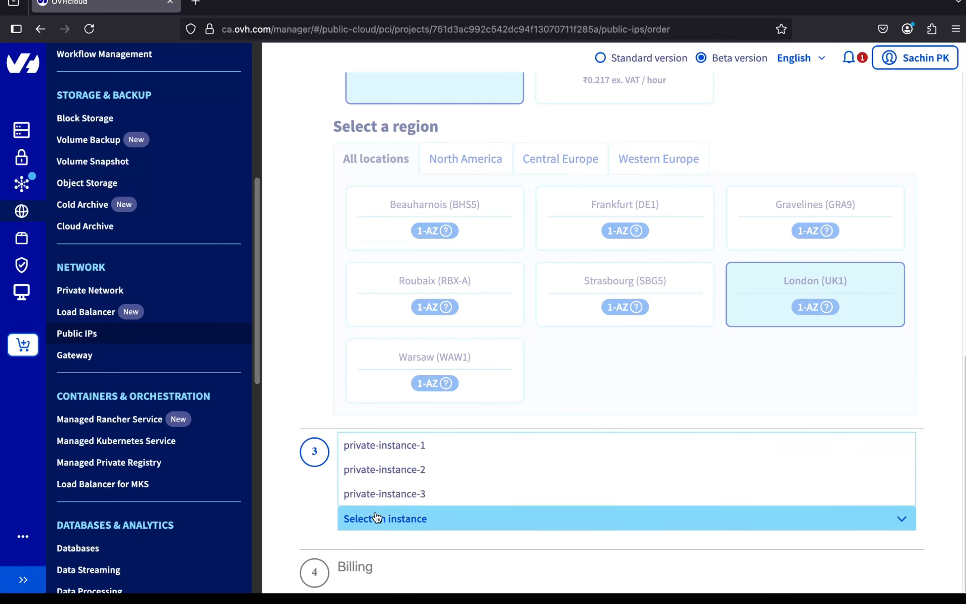
pyautogui.click(385, 443)
pyautogui.scroll(-5, 324, 463)
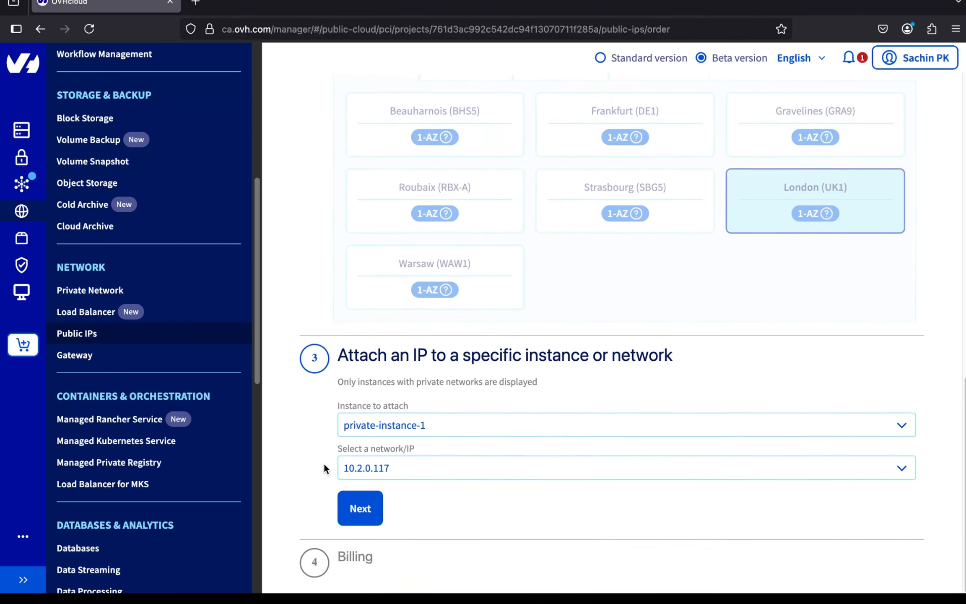
pyautogui.click(354, 518)
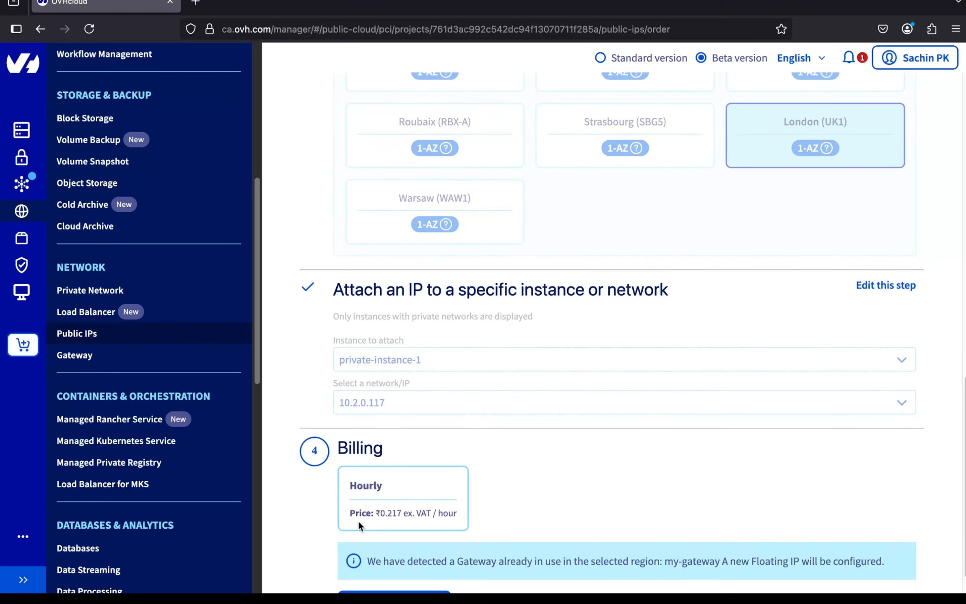
pyautogui.click(423, 571)
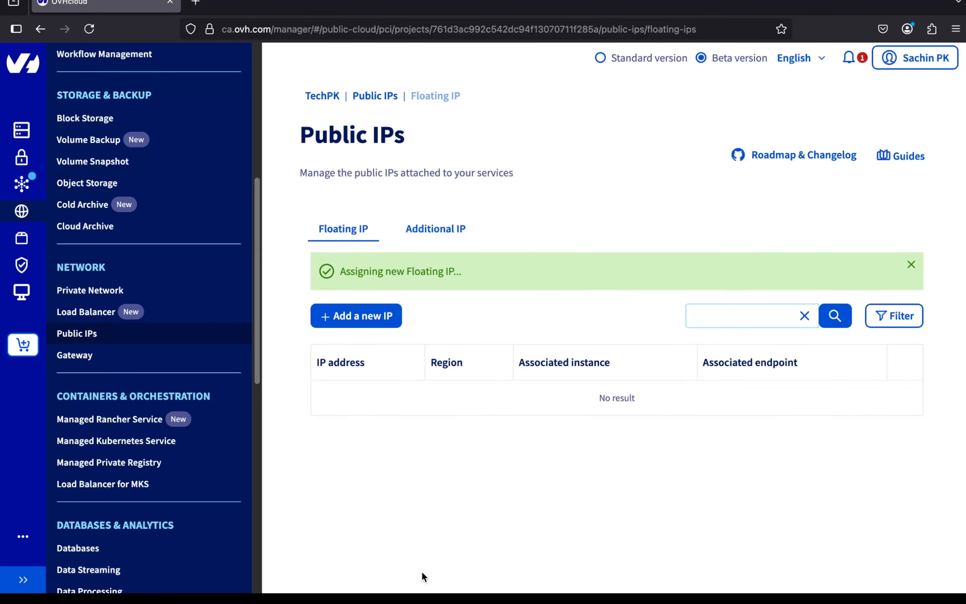
pyautogui.press('super+r')
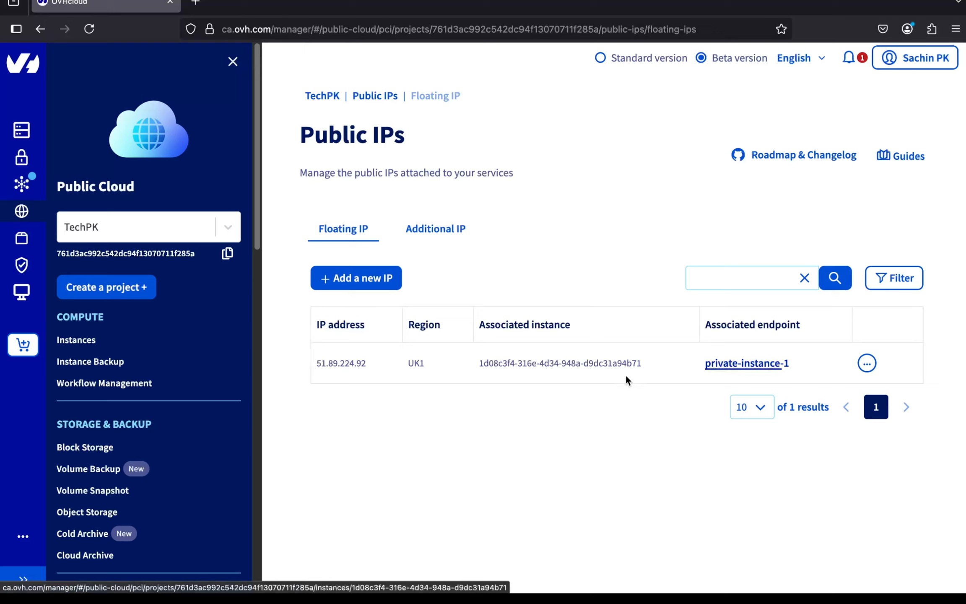
# Step: Copy the floating IP address and connect to it over SSH from the terminal as ubuntu with the tech_pk key file
pyautogui.tripleClick(336, 361)
pyautogui.press('super+c')
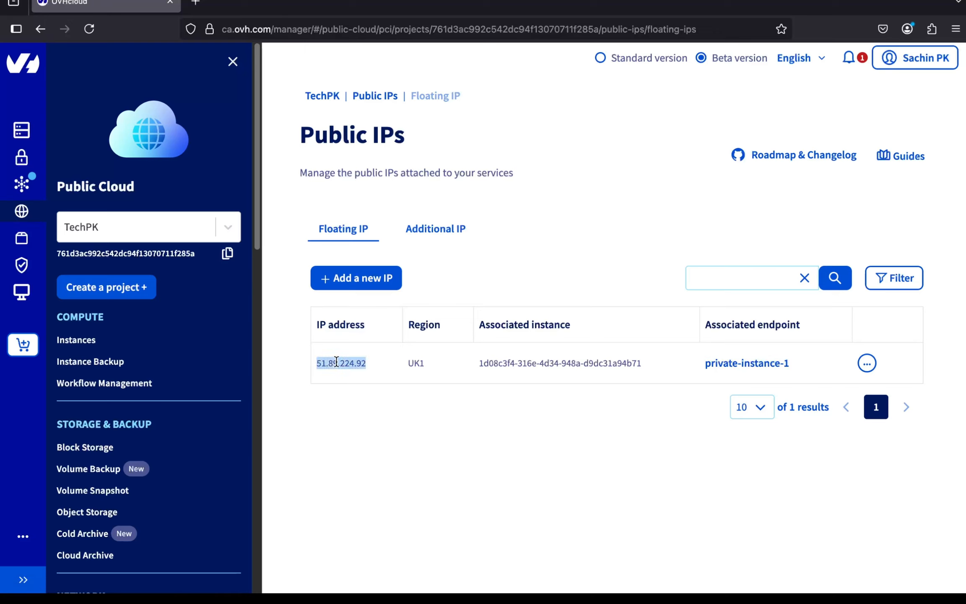
pyautogui.press('super+Tab')
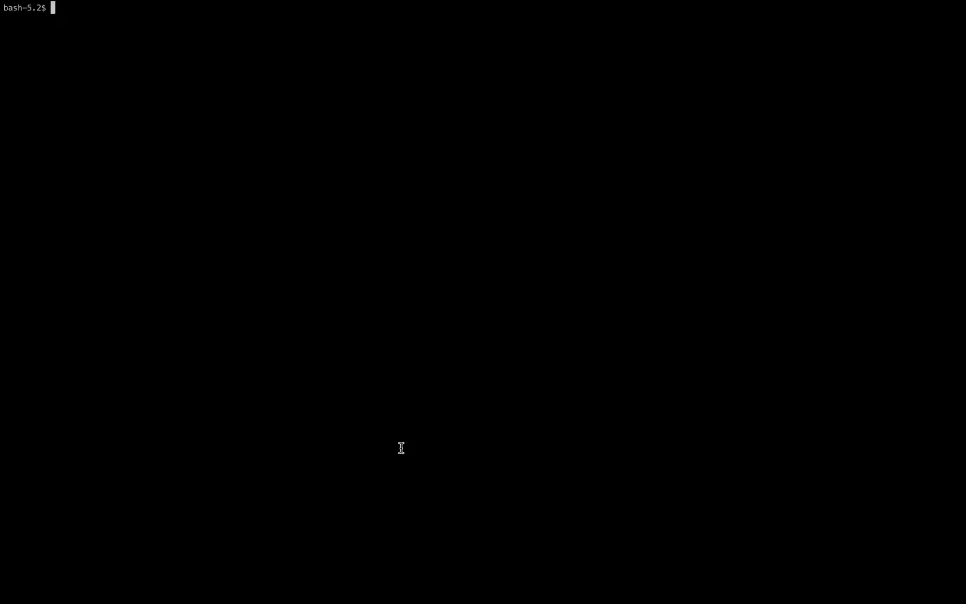
pyautogui.write('ssh -i tech_pk ubuntu@')
pyautogui.press('super+v')
pyautogui.press('Return')
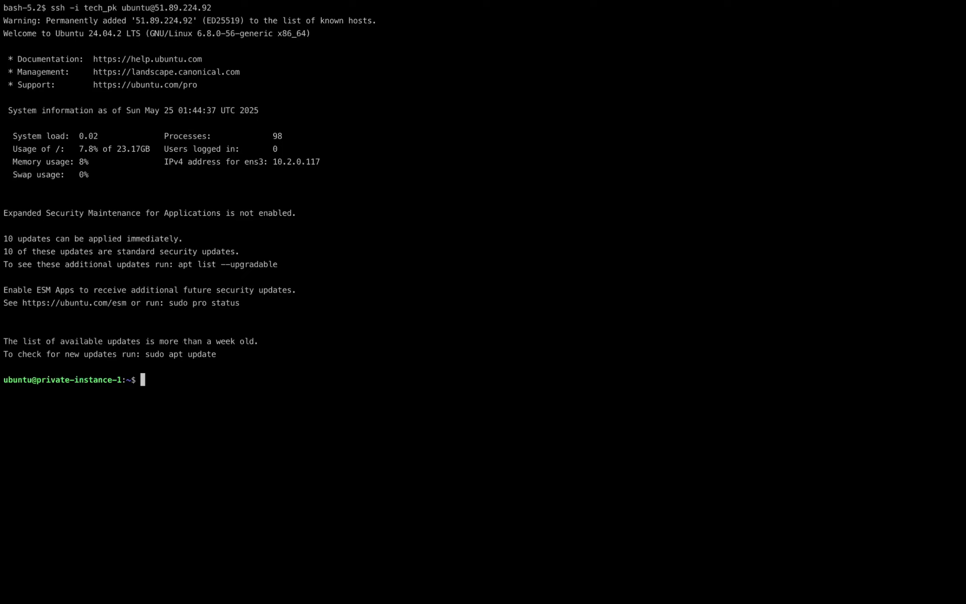
# Step: Update the package lists on private-instance-1 with apt and install nginx with automatic confirmation
pyautogui.write('sudo apt update')
pyautogui.press('Return')
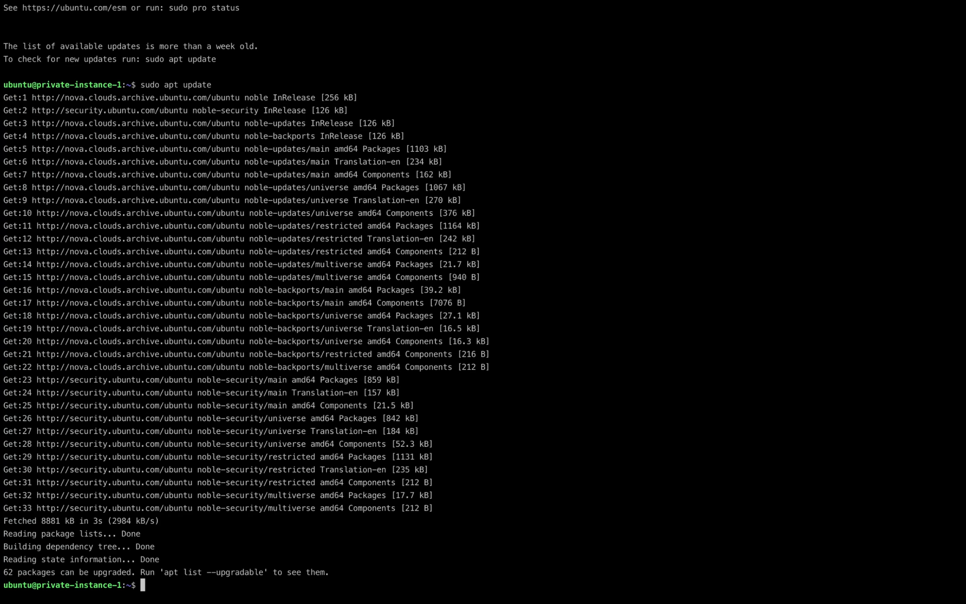
pyautogui.write('sudo apt install nginx -y')
pyautogui.press('Return')
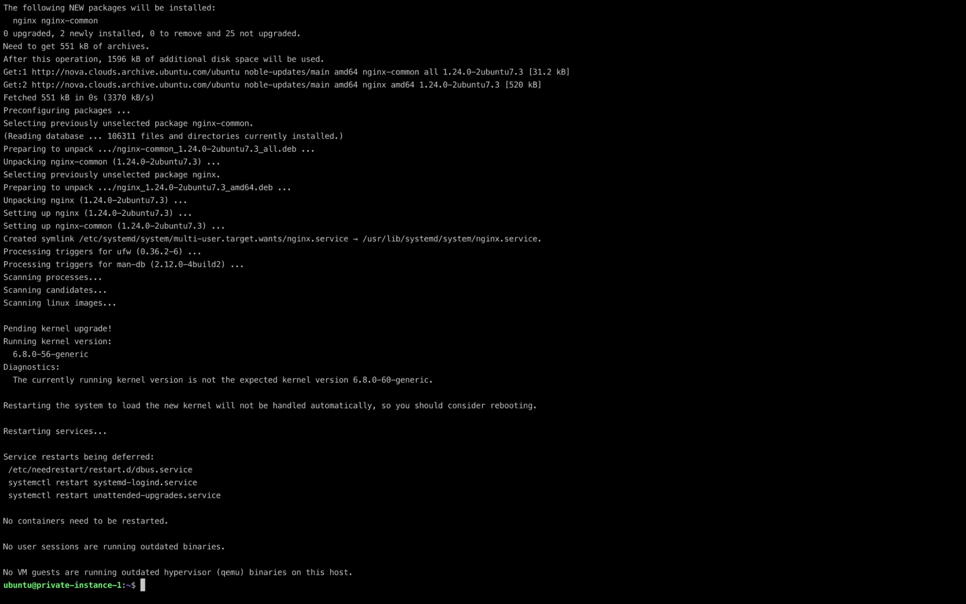
# Step: Open /var/www/html/index.nginx-debian.html on private-instance-1 for editing in vim with sudo
pyautogui.press('Return')
pyautogui.press('Return')
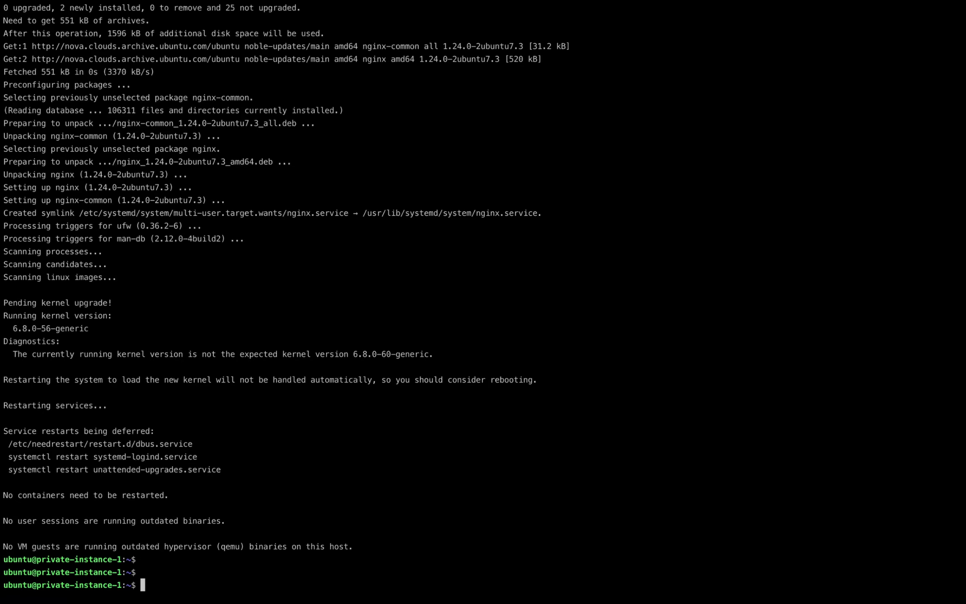
pyautogui.write('sudo vim /var/www/html/')
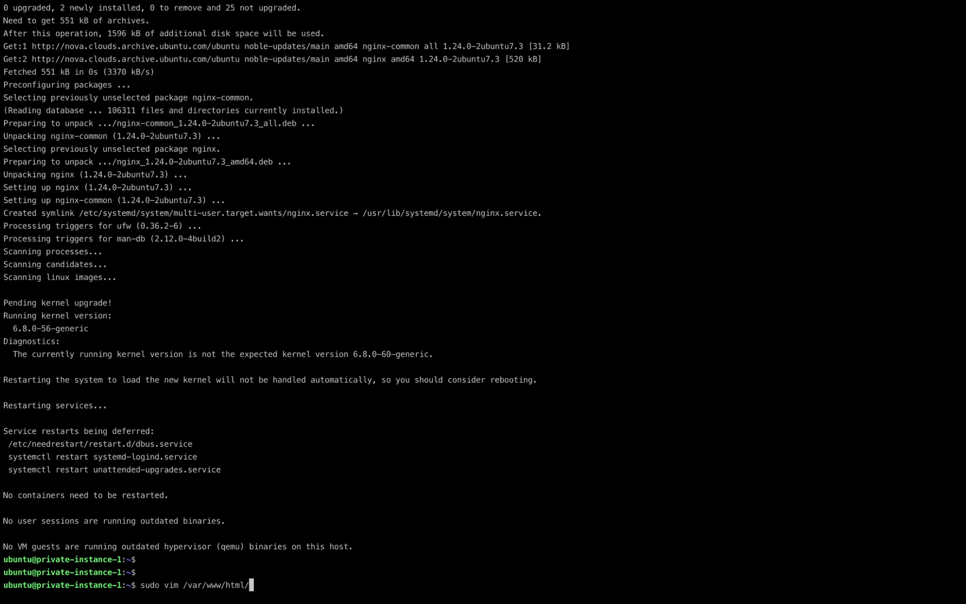
pyautogui.press('Tab')
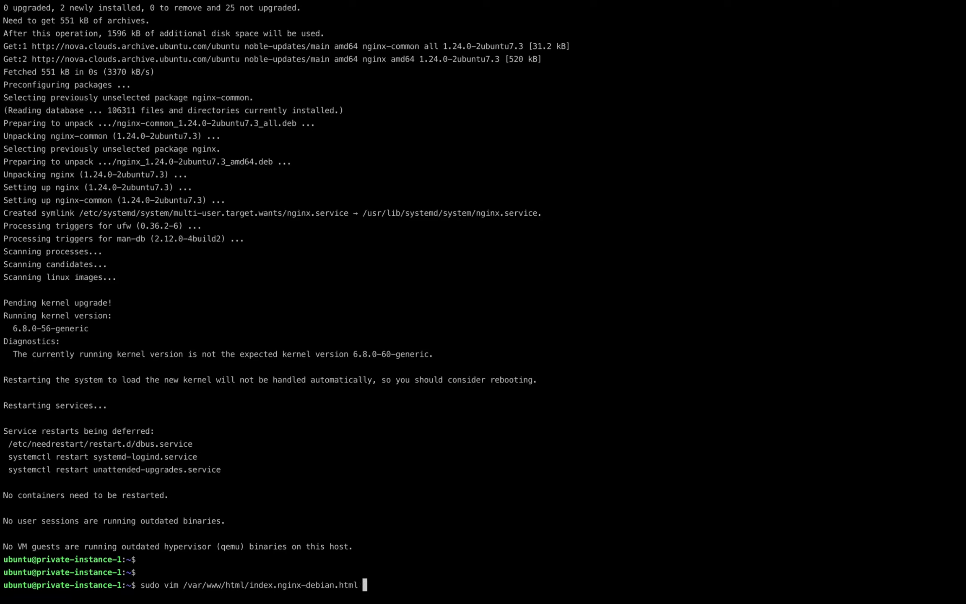
pyautogui.press('Return')
pyautogui.press('Up')
pyautogui.press('Up')
pyautogui.press('Up')
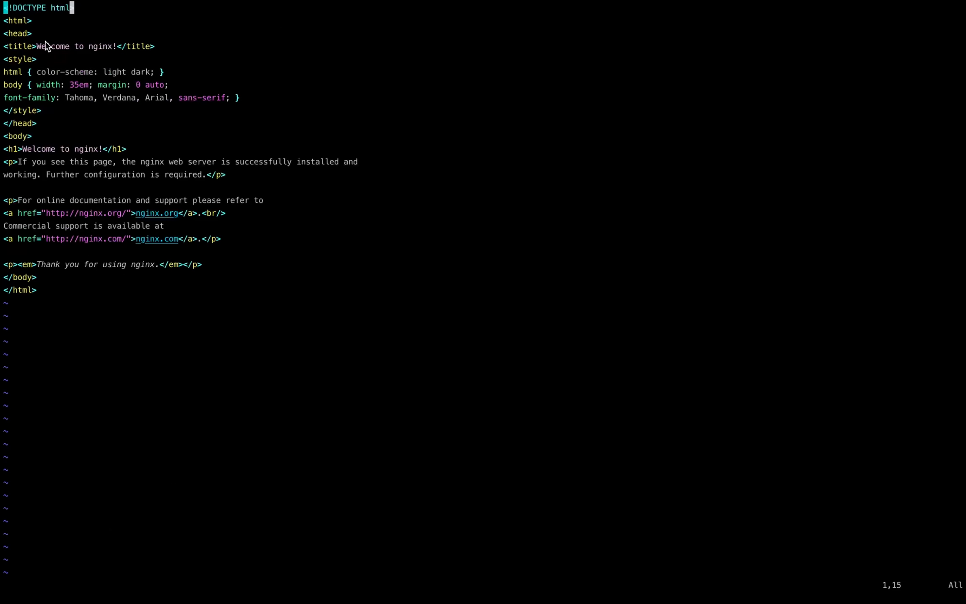
# Step: Change the HTML page title to "Welcome to Server 1"
pyautogui.doubleClick(95, 46)
pyautogui.doubleClick(84, 149)
pyautogui.click(101, 23)
pyautogui.press('j')
pyautogui.press('j')
pyautogui.press('j')
pyautogui.press('l')
pyautogui.press('l')
pyautogui.press('l')
pyautogui.press('l')
pyautogui.press('l')
pyautogui.press('l')
pyautogui.press('l')
pyautogui.press('l')
pyautogui.press('l')
pyautogui.press('a')
pyautogui.press('BackSpace')
pyautogui.press('BackSpace')
pyautogui.press('BackSpace')
pyautogui.press('BackSpace')
pyautogui.press('BackSpace')
pyautogui.press('BackSpace')
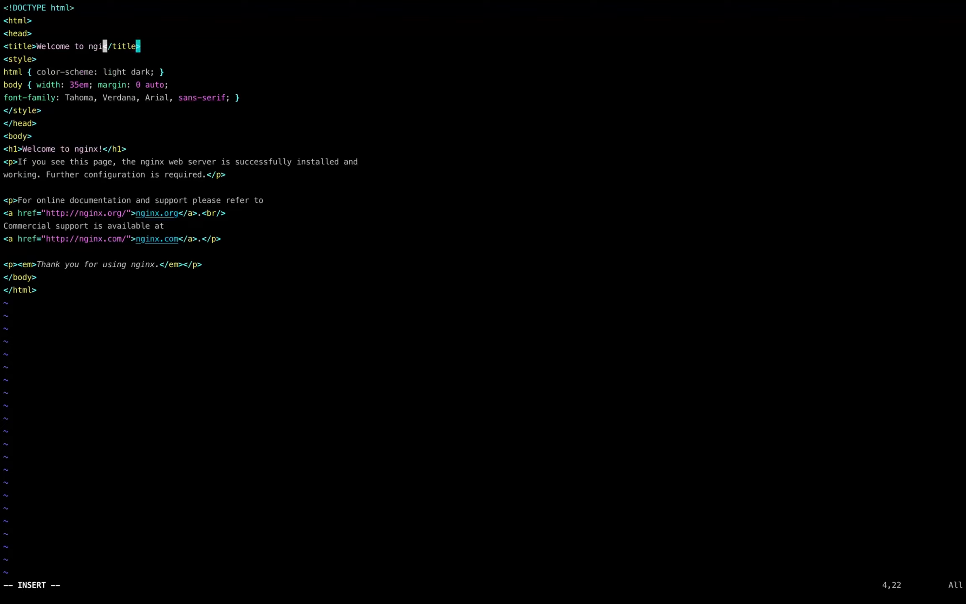
pyautogui.write('Server ')
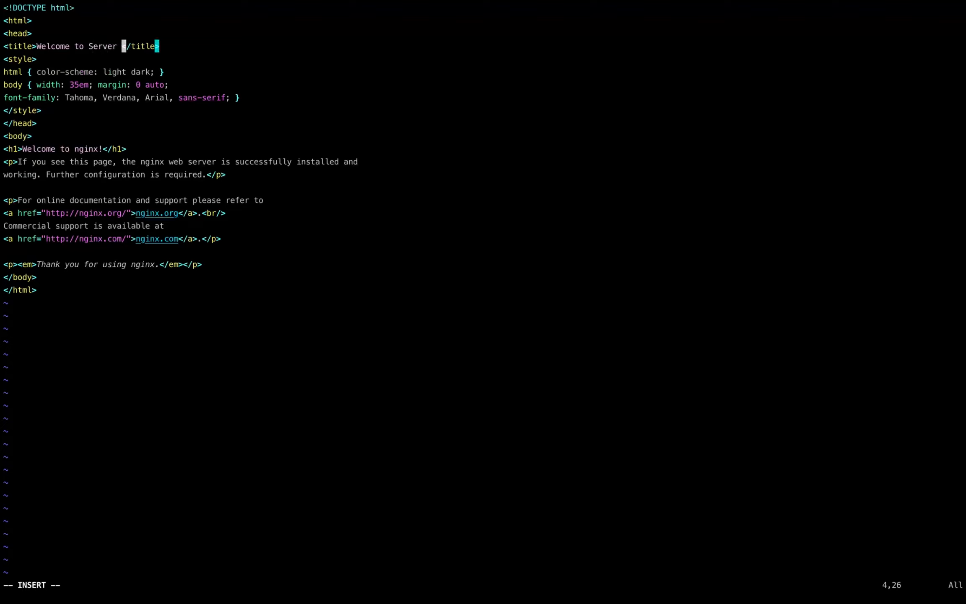
pyautogui.write('1')
# Step: Change the h1 heading to "Welcome to Server 1", save the file and quit vim
pyautogui.press('Down')
pyautogui.press('Down')
pyautogui.press('Down')
pyautogui.press('Down')
pyautogui.press('Down')
pyautogui.press('Down')
pyautogui.press('Down')
pyautogui.press('Down')
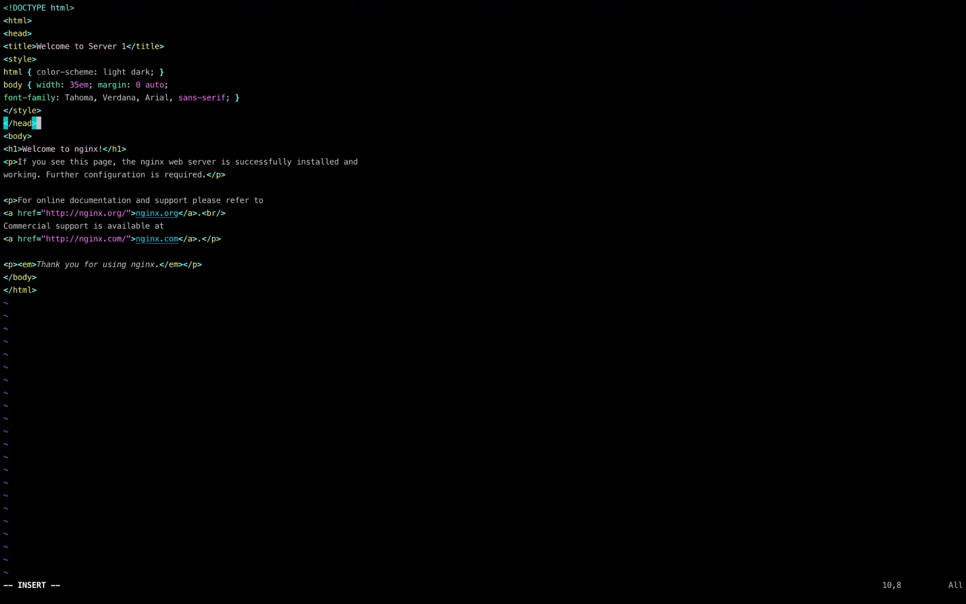
pyautogui.press('Left')
pyautogui.press('Left')
pyautogui.press('Left')
pyautogui.press('Left')
pyautogui.press('Left')
pyautogui.press('BackSpace')
pyautogui.press('BackSpace')
pyautogui.press('BackSpace')
pyautogui.press('BackSpace')
pyautogui.press('BackSpace')
pyautogui.press('BackSpace')
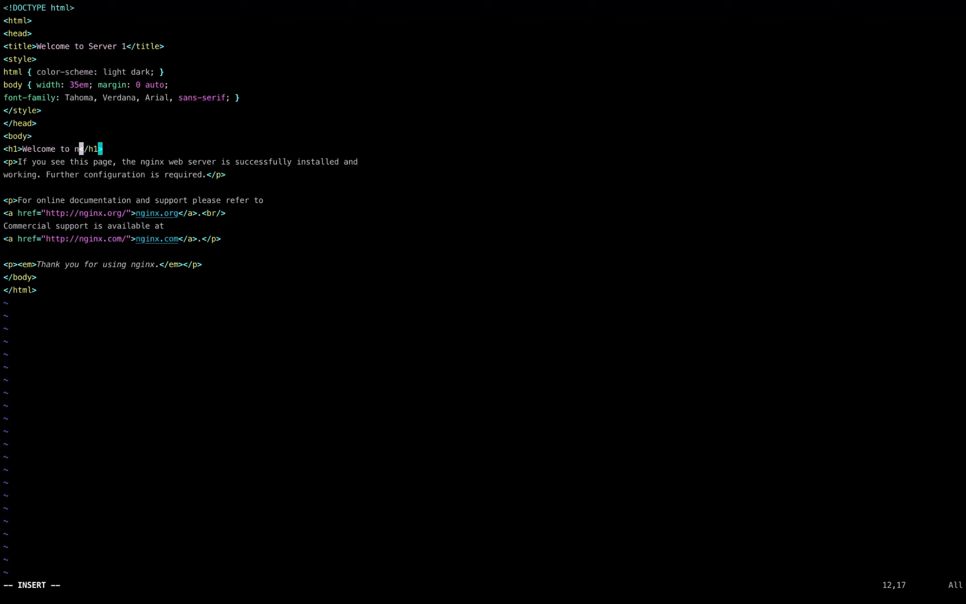
pyautogui.write('Server 1')
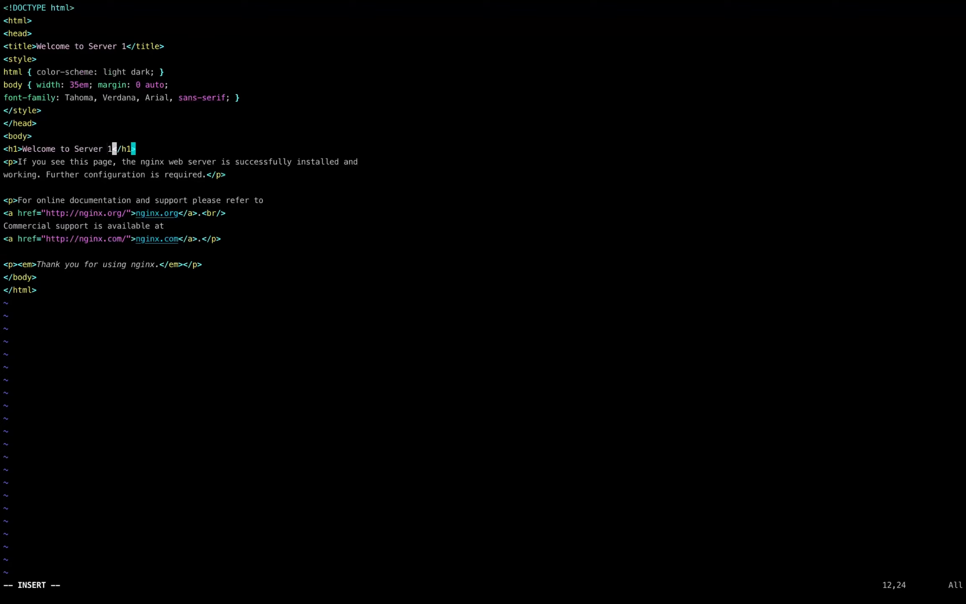
pyautogui.press('Escape')
pyautogui.write(':wq')
pyautogui.press('Return')
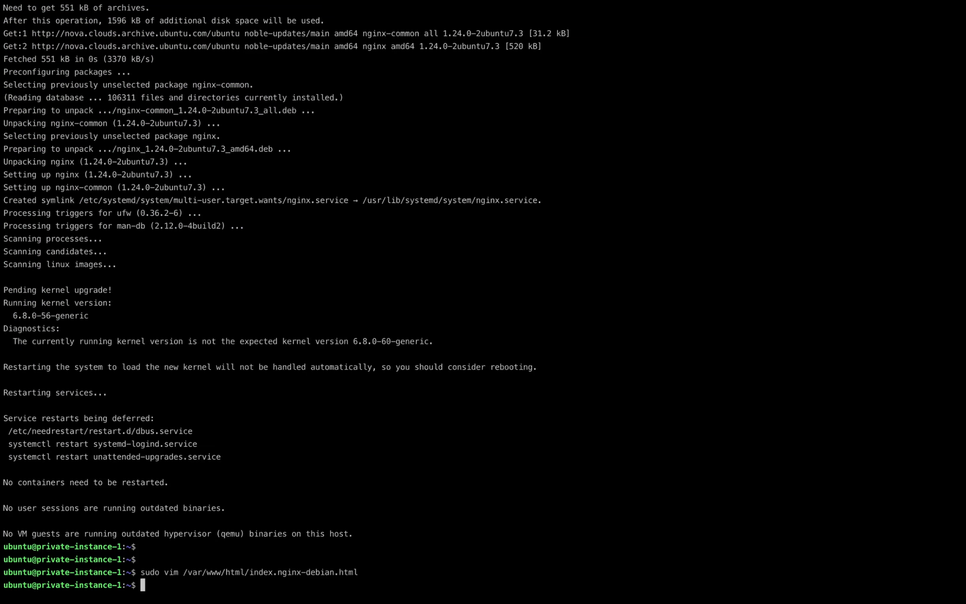
# Step: List the instance's network addresses with ip addr and copy the private IPv4 address of ens3
pyautogui.write('ip addr')
pyautogui.press('Return')
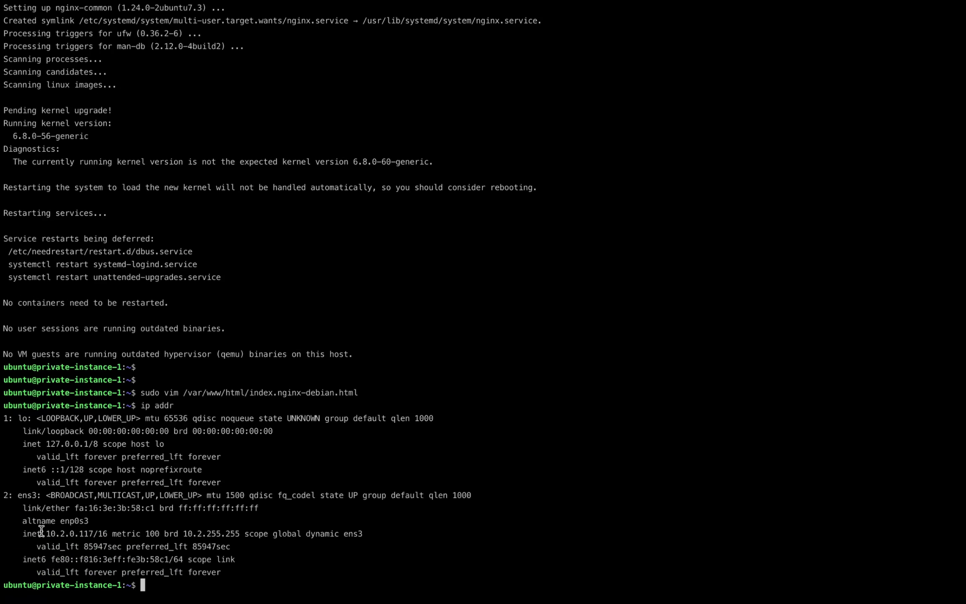
pyautogui.moveTo(46, 533); pyautogui.dragTo(67, 534)
pyautogui.moveTo(88, 532); pyautogui.dragTo(93, 534)
pyautogui.press('super+c')
# Step: Request the nginx page at 10.2.0.117 with curl and check its title and h1 heading
pyautogui.write('curl')
pyautogui.press('super+v')
pyautogui.press('Return')
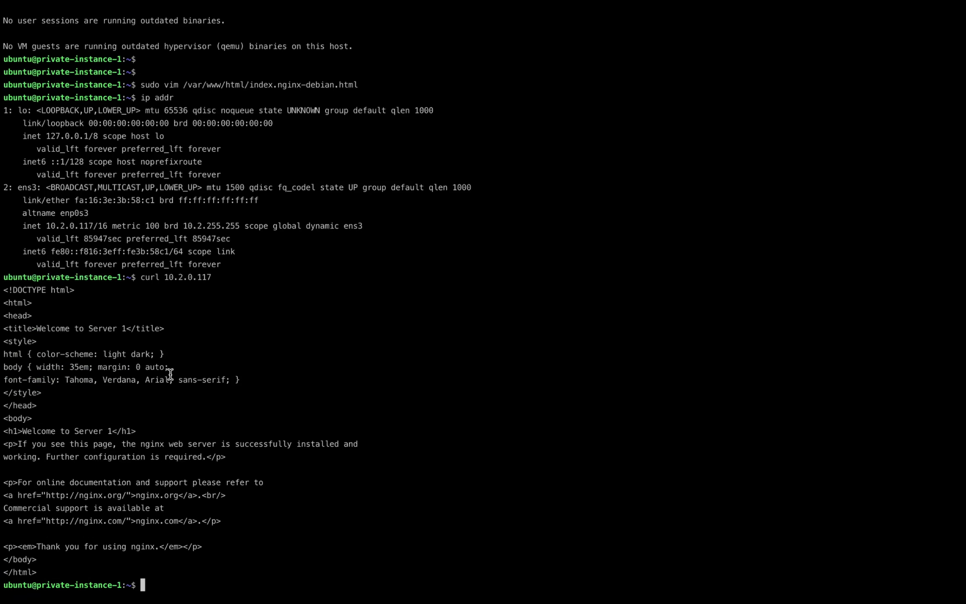
pyautogui.moveTo(86, 330); pyautogui.dragTo(128, 328)
pyautogui.moveTo(72, 432); pyautogui.dragTo(111, 430)
pyautogui.click(145, 402)
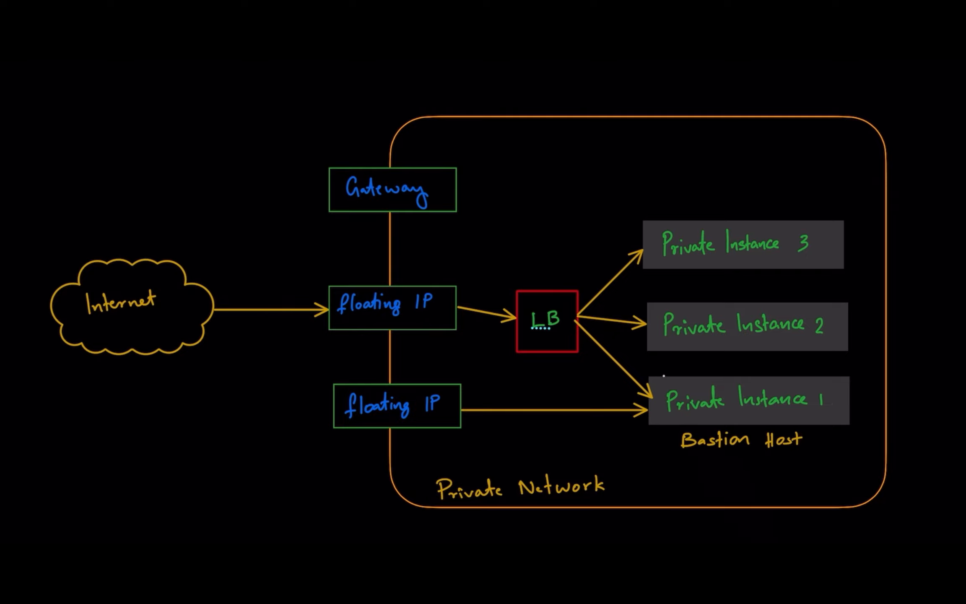
pyautogui.moveTo(664, 374); pyautogui.dragTo(687, 366)
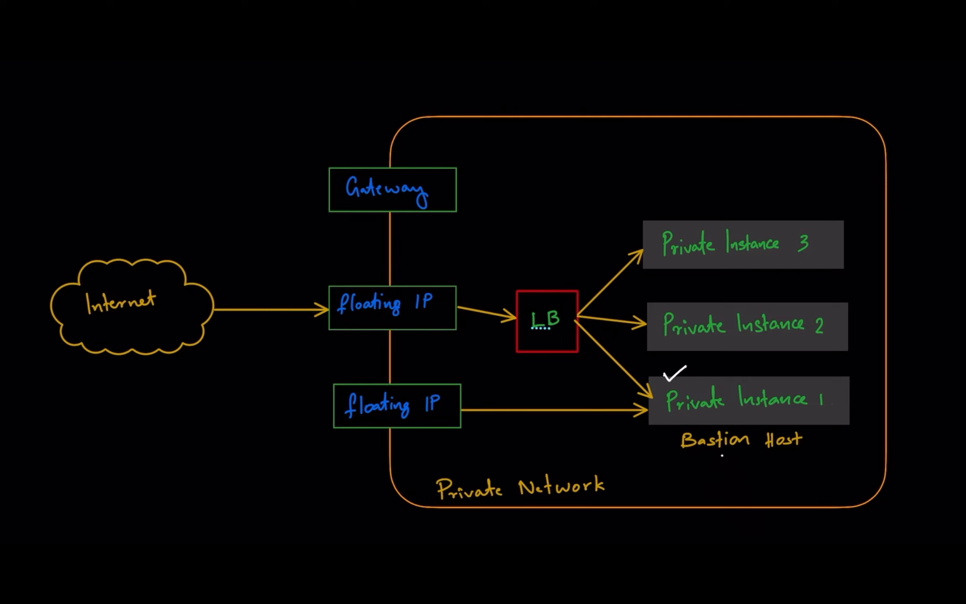